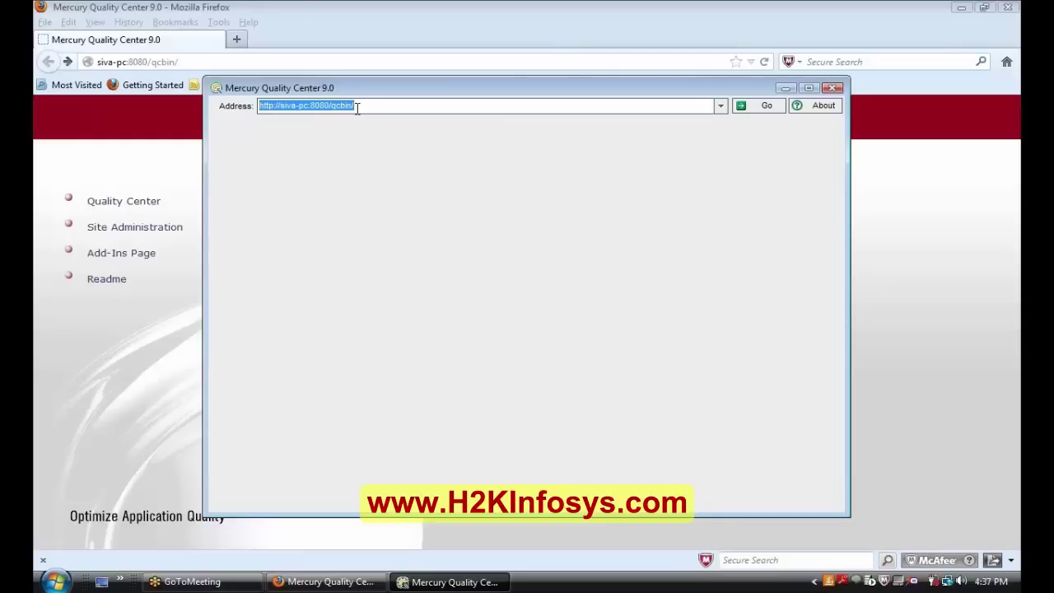
Load the qcbin server address to bring up the Quality Center 9.0 login page
{"action": "left_click", "coordinate": [742, 108]}
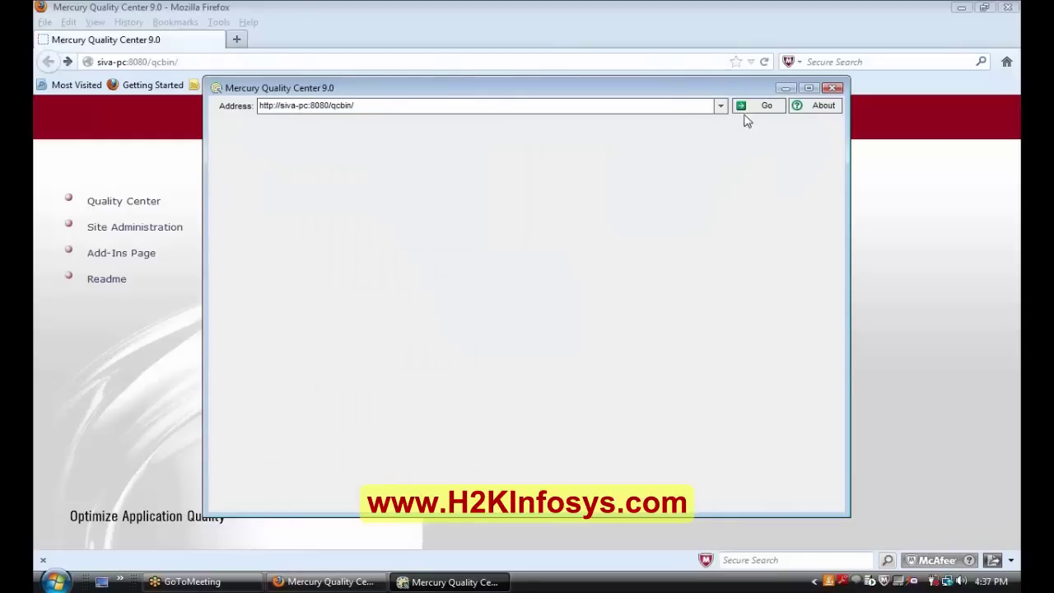
{"action": "left_click", "coordinate": [743, 109]}
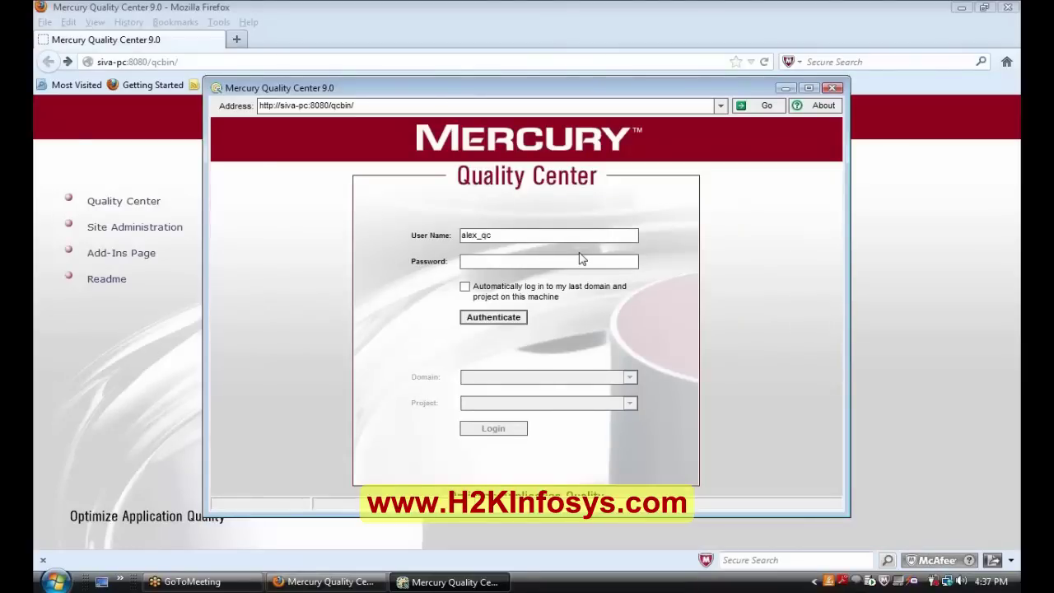
Authenticate the user, then log in to the DEFAULT domain's QualityCenter_Demo project
{"action": "left_click", "coordinate": [482, 318]}
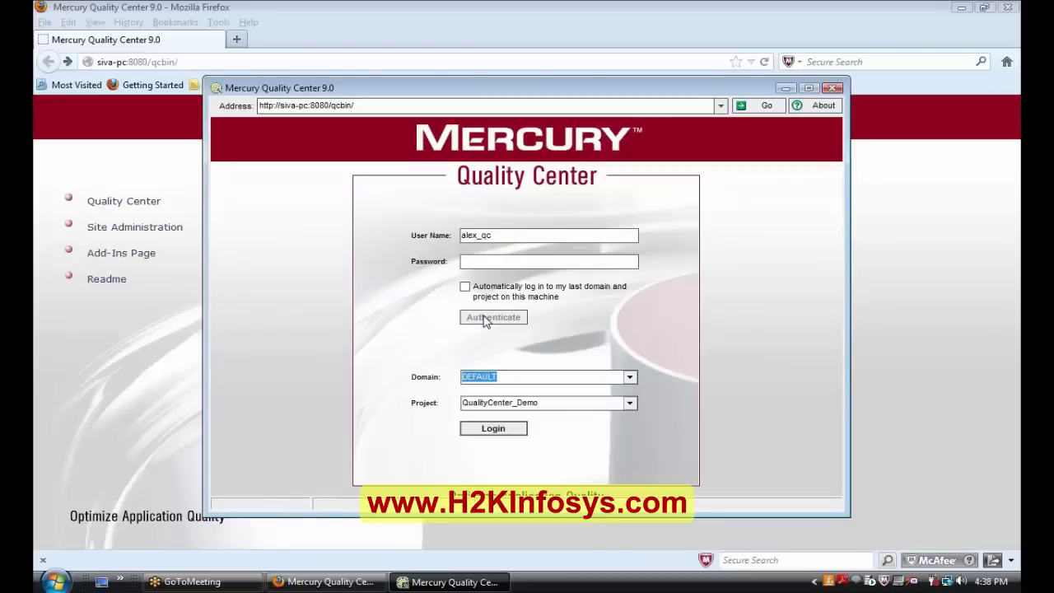
{"action": "left_click", "coordinate": [481, 433]}
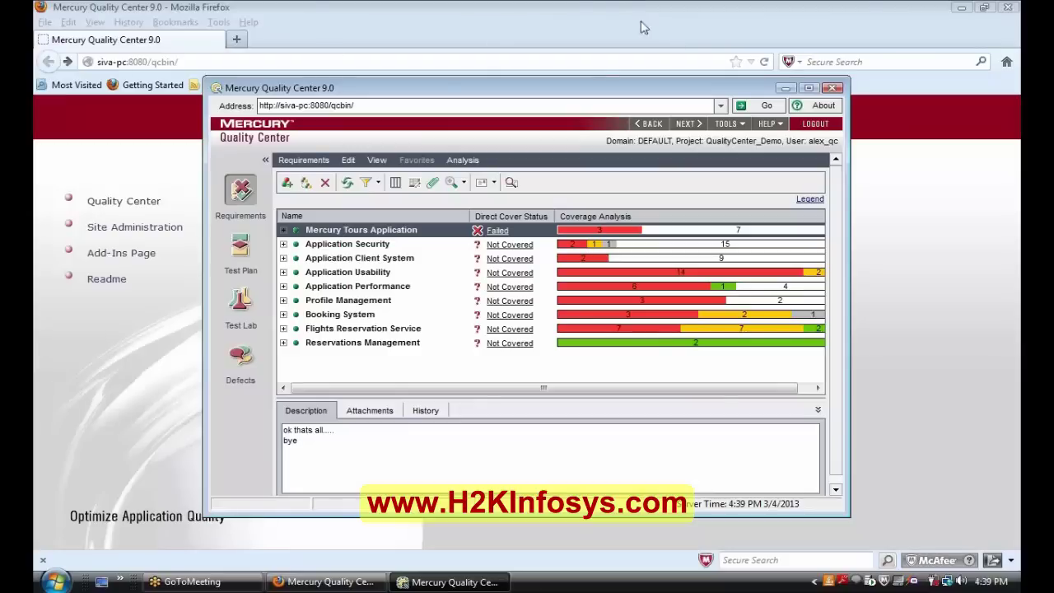
Delete 'bye' and 'ok thats all....' from the Mercury Tours Application description, then close Quality Center
{"action": "left_click", "coordinate": [560, 7]}
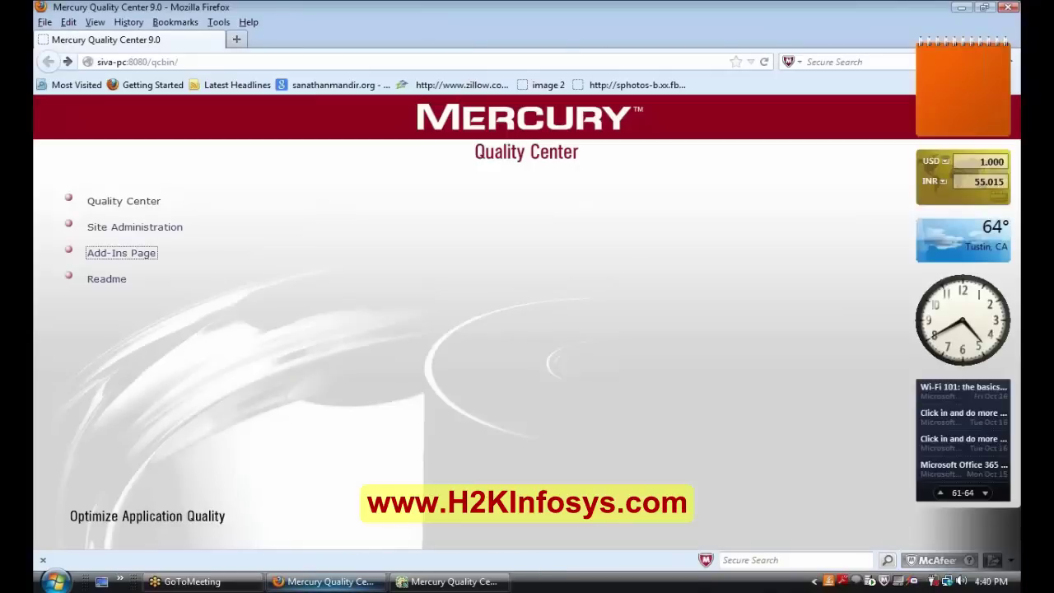
{"action": "left_click", "coordinate": [326, 582]}
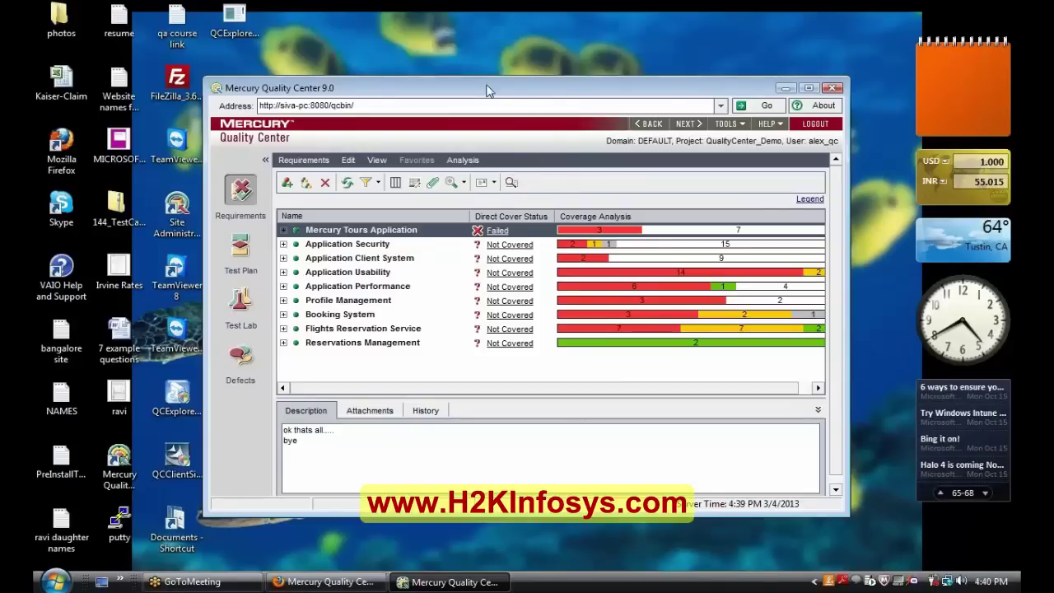
{"action": "left_click", "coordinate": [346, 438]}
{"action": "double_click", "coordinate": [346, 438]}
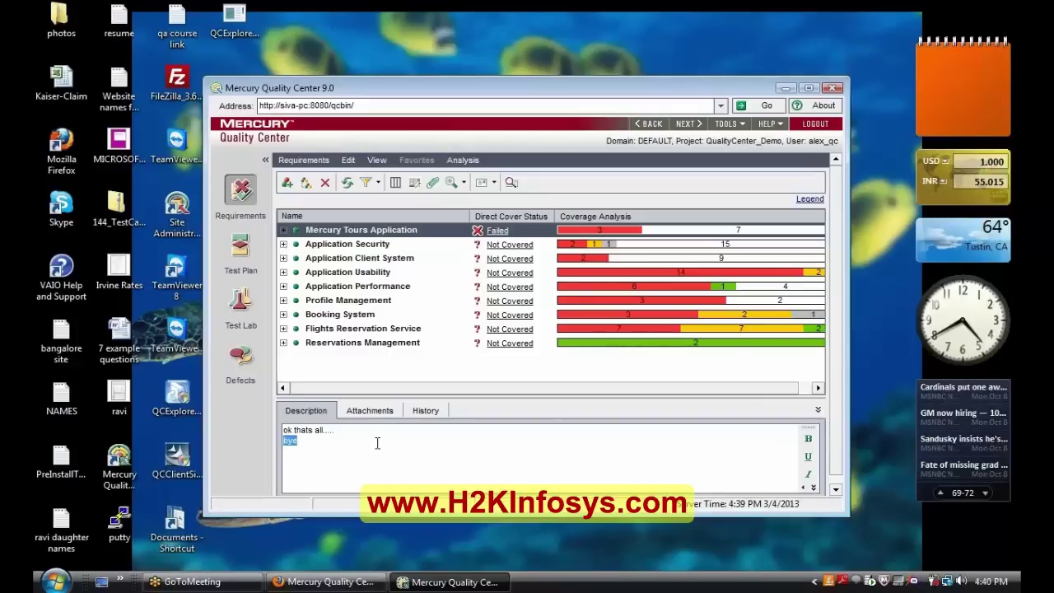
{"action": "key", "text": "BackSpace"}
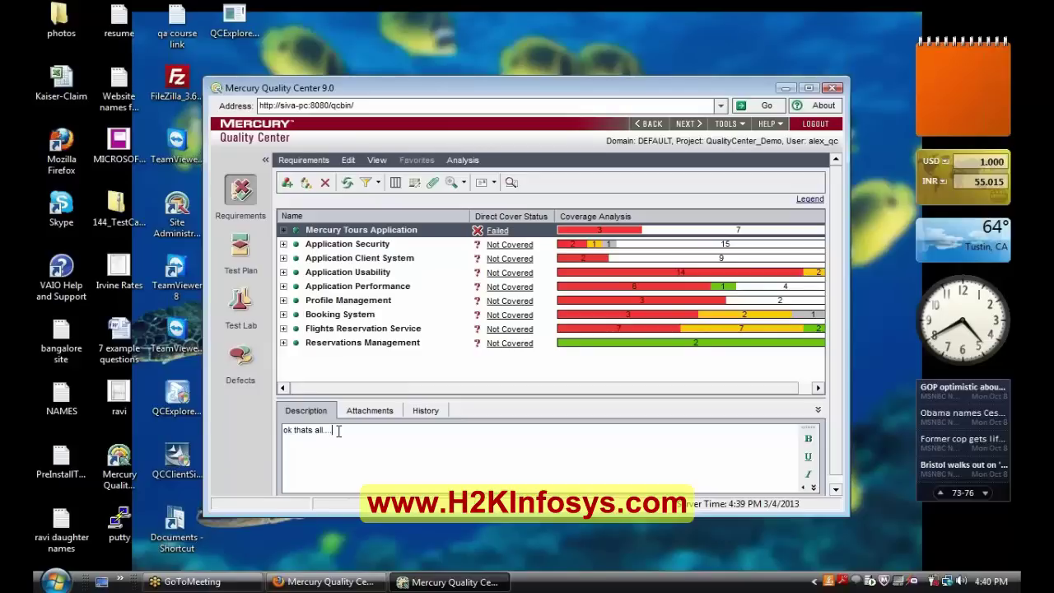
{"action": "key", "text": "BackSpace"}
{"action": "key", "text": "BackSpace"}
{"action": "key", "text": "BackSpace"}
{"action": "key", "text": "BackSpace"}
{"action": "key", "text": "BackSpace"}
{"action": "key", "text": "BackSpace"}
{"action": "key", "text": "BackSpace"}
{"action": "key", "text": "BackSpace"}
{"action": "key", "text": "BackSpace"}
{"action": "key", "text": "BackSpace"}
{"action": "key", "text": "BackSpace"}
{"action": "key", "text": "BackSpace"}
{"action": "key", "text": "BackSpace"}
{"action": "key", "text": "BackSpace"}
{"action": "key", "text": "BackSpace"}
{"action": "key", "text": "BackSpace"}
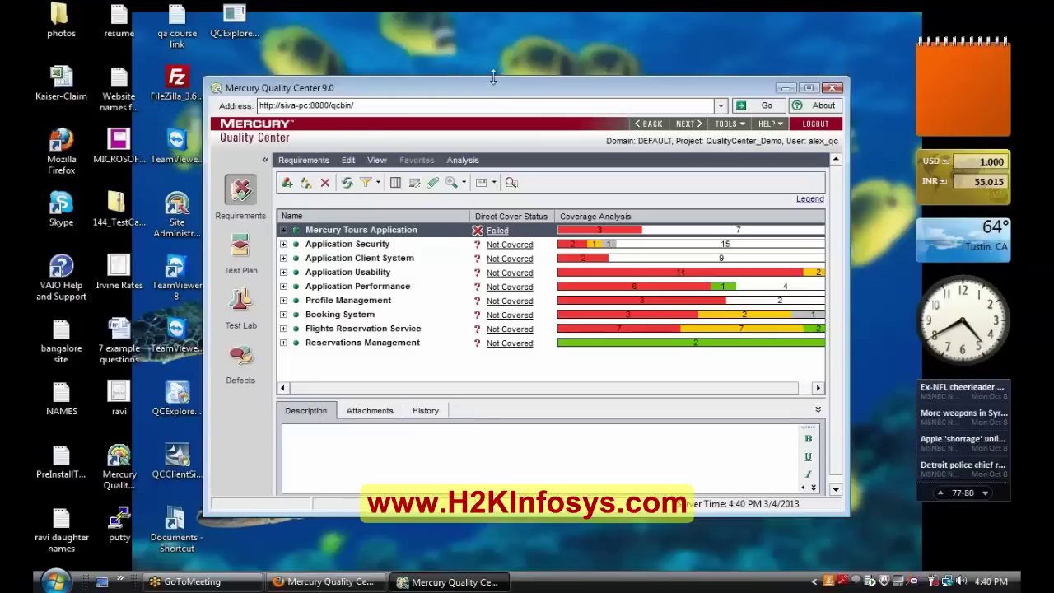
{"action": "left_click", "coordinate": [833, 87]}
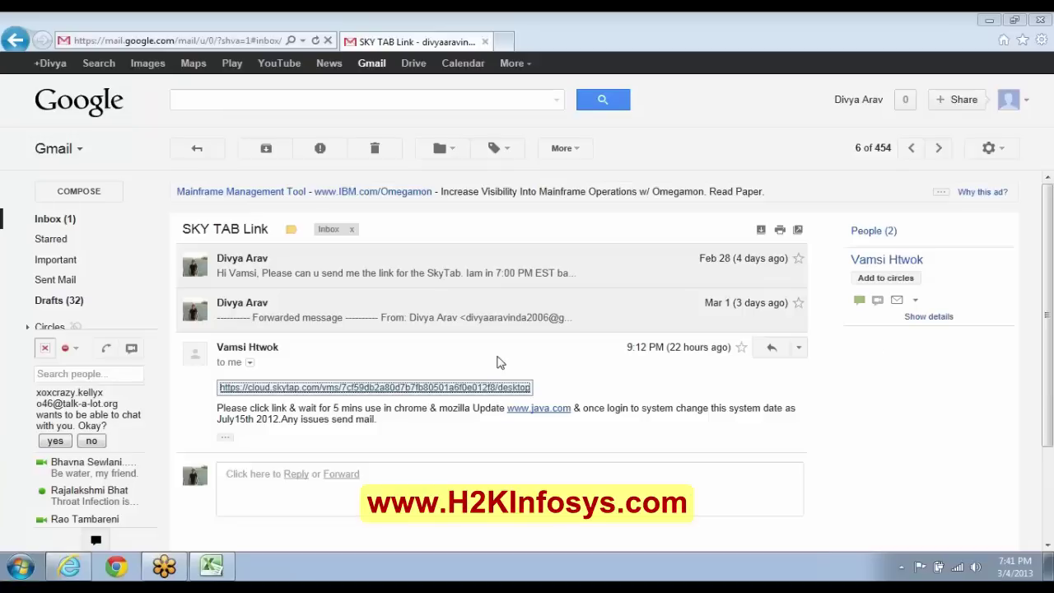
Open the cloud.skytap.com desktop link from the SKY TAB Link email
{"action": "left_click", "coordinate": [457, 389]}
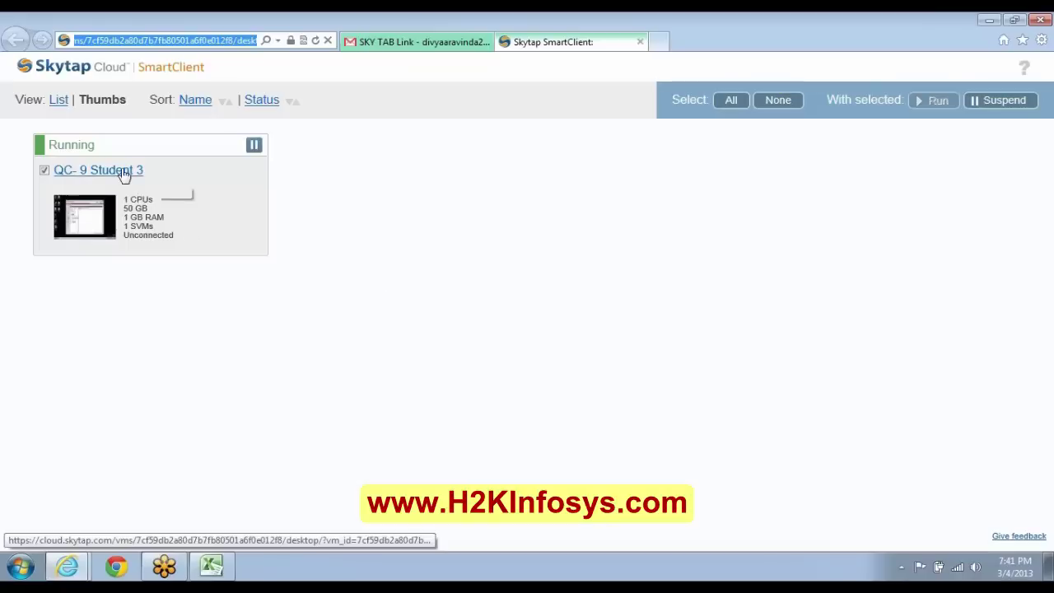
Launch the QC- 9 Student 3 VM allowing the Java applet, then reopen the Skytap link from Gmail
{"action": "left_click", "coordinate": [81, 226]}
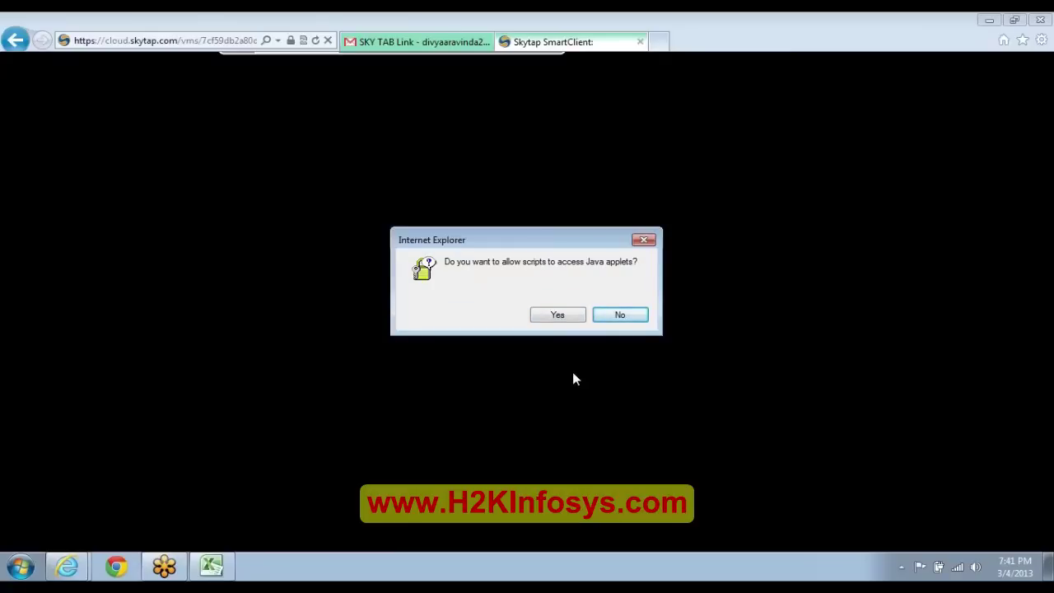
{"action": "left_click", "coordinate": [562, 316]}
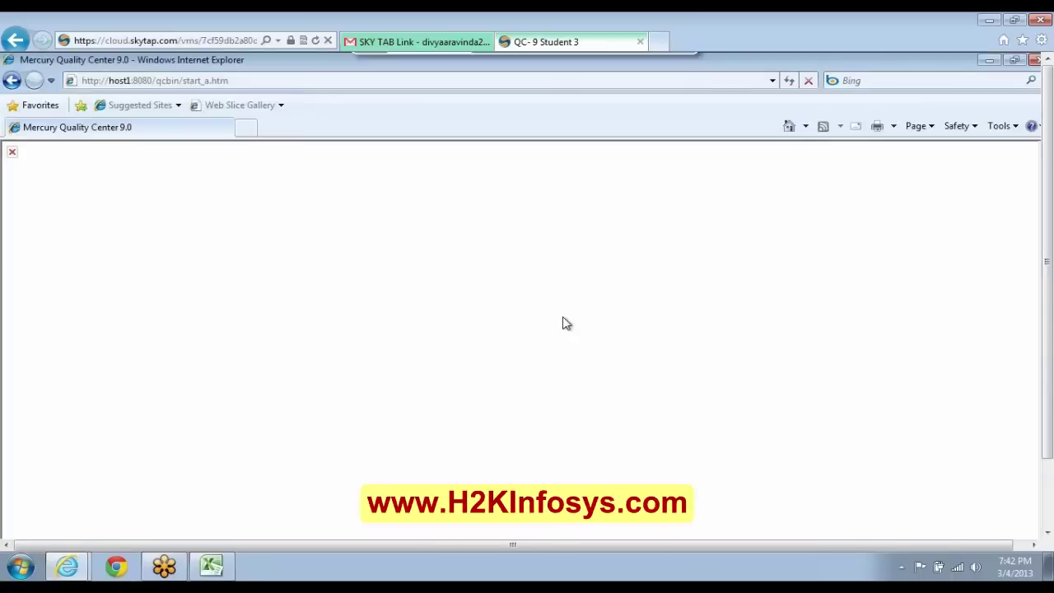
{"action": "left_click", "coordinate": [390, 43]}
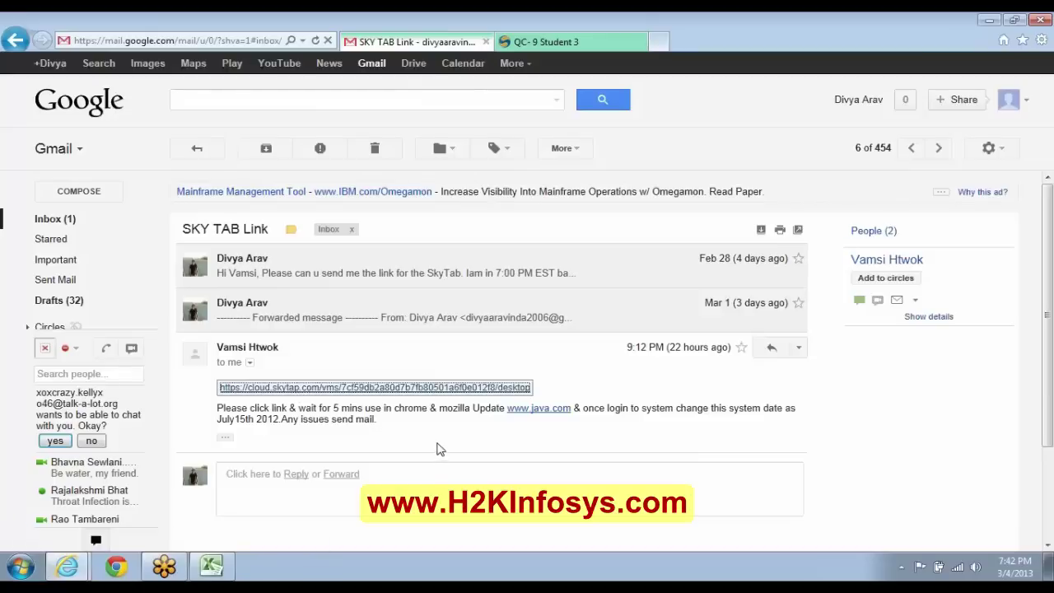
{"action": "left_click", "coordinate": [428, 398]}
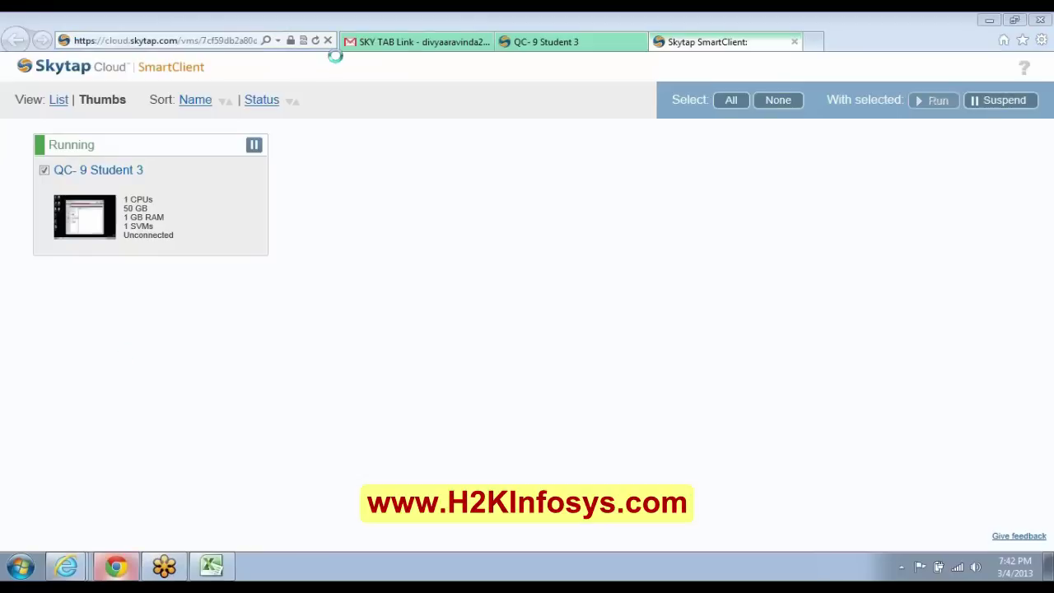
Load the Skytap desktop address in a maximized Chrome window and open QC- 9 Student 3 there
{"action": "left_click", "coordinate": [681, 354]}
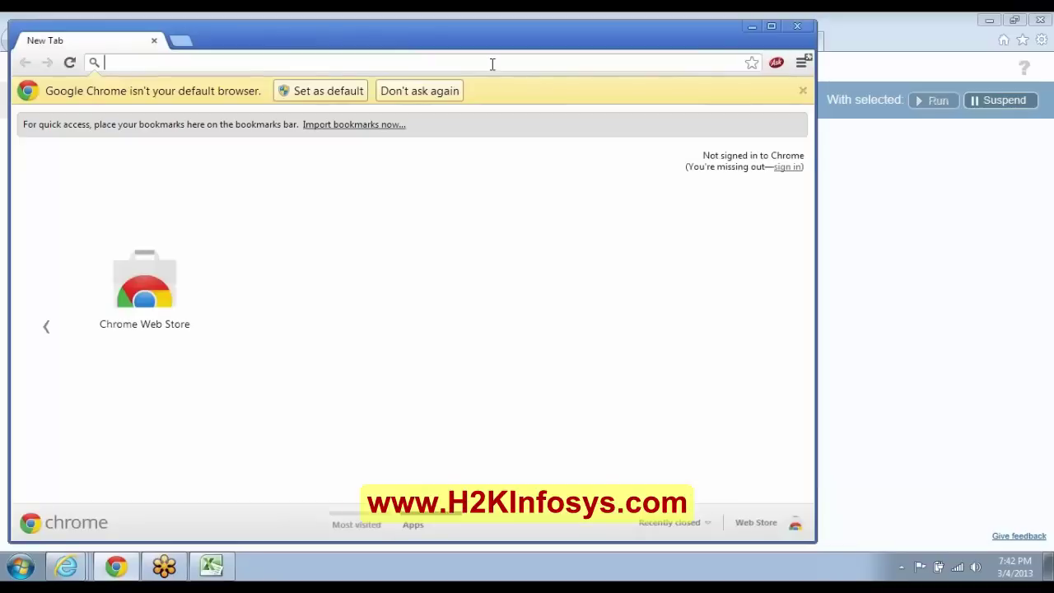
{"action": "type", "text": "https://cloud.skytap.com/vms/7cf59db2a80d7b7fb80501a6f0e012f8/desktop"}
{"action": "key", "text": "Return"}
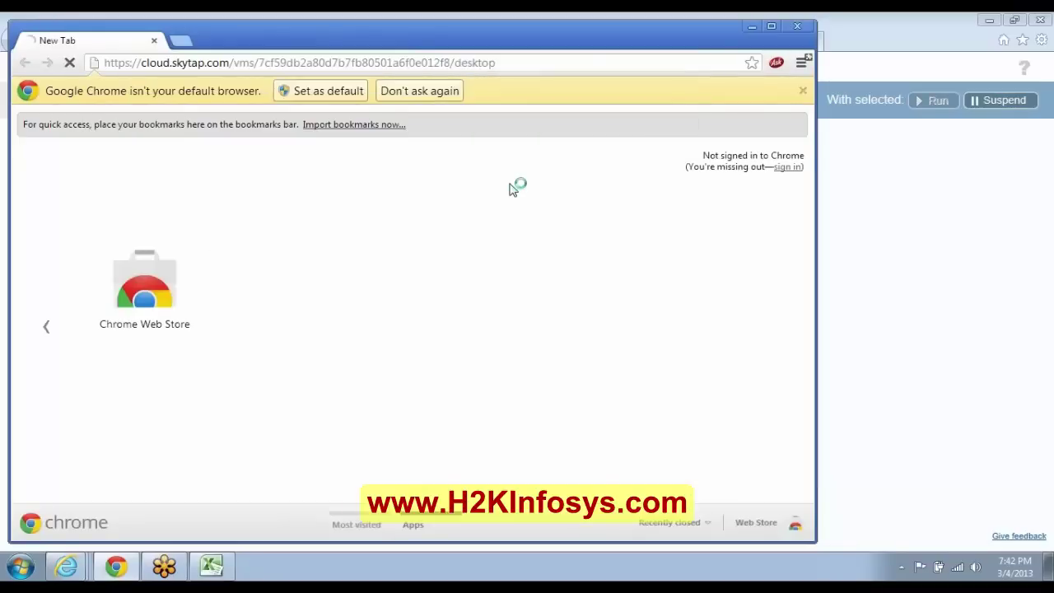
{"action": "left_click", "coordinate": [769, 20]}
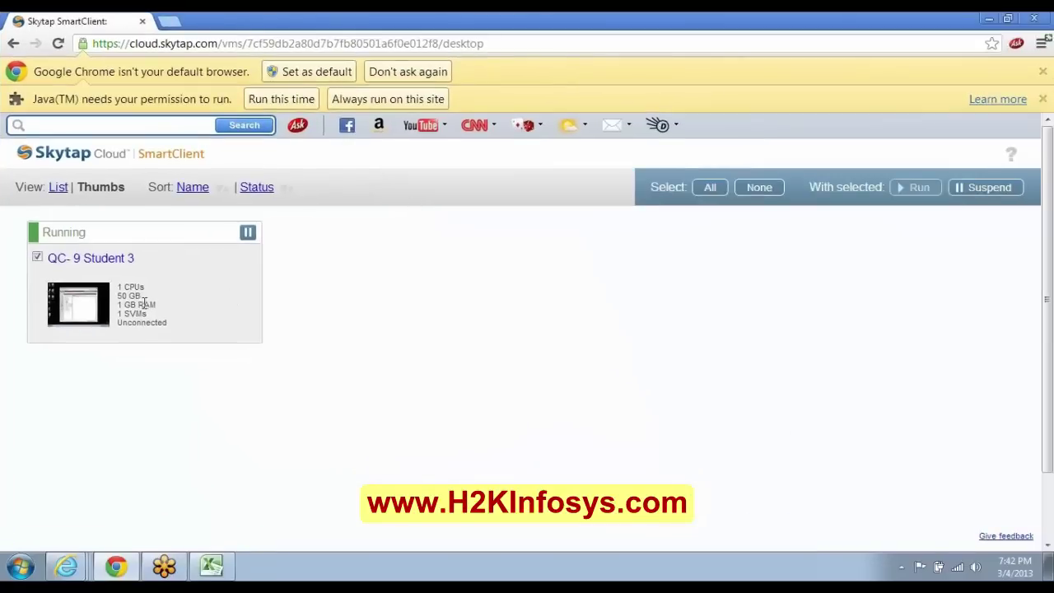
{"action": "left_click", "coordinate": [110, 260]}
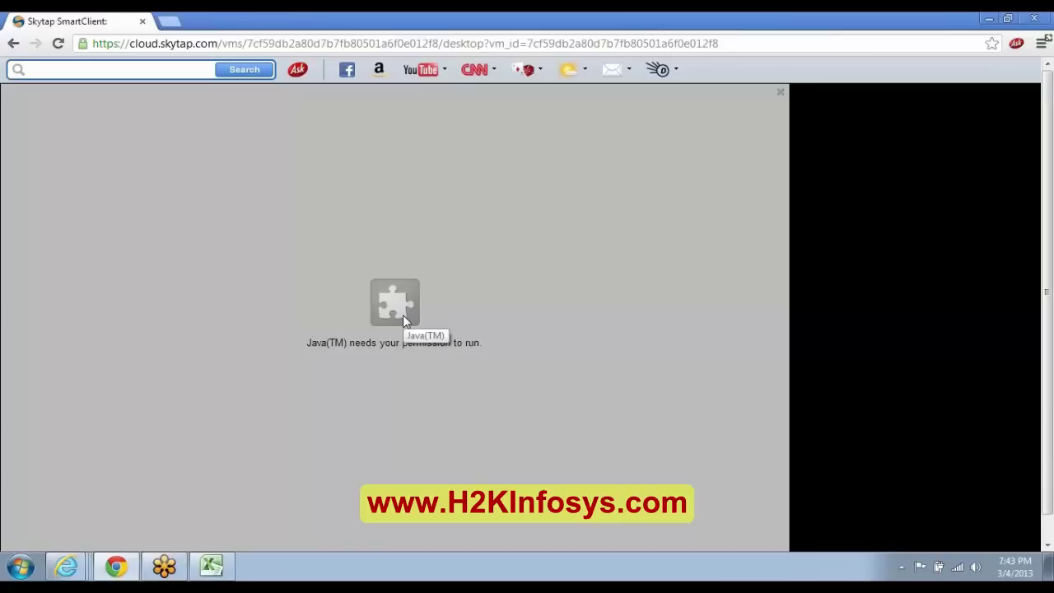
{"action": "left_click", "coordinate": [144, 23]}
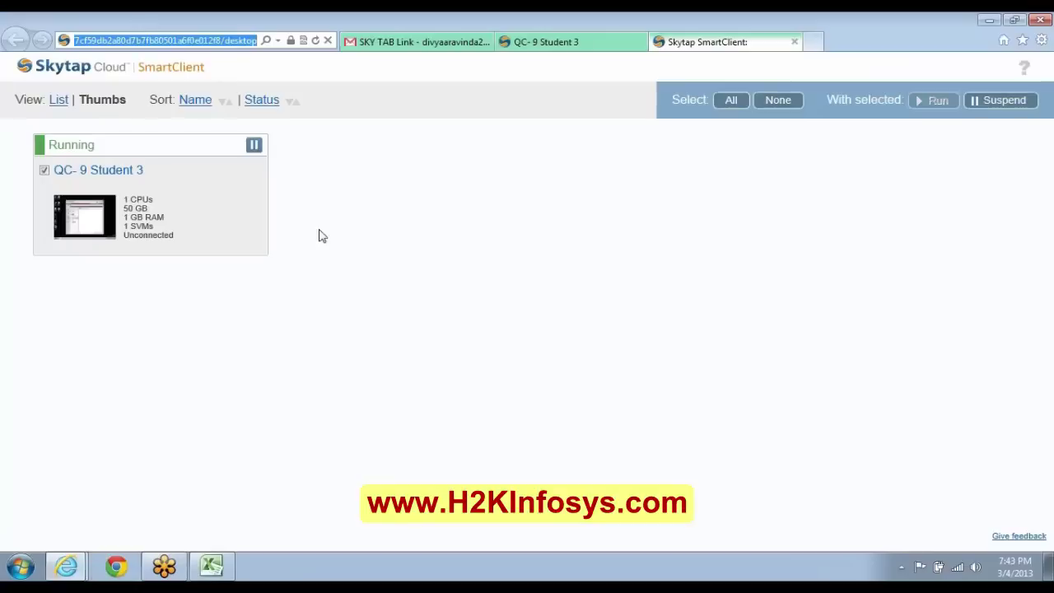
{"action": "left_click", "coordinate": [395, 47]}
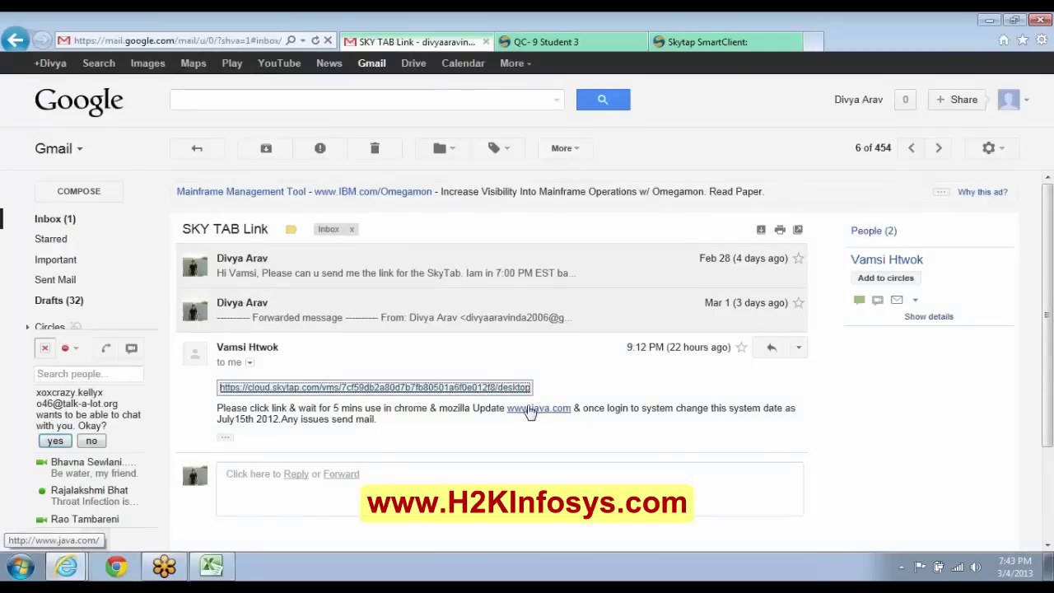
{"action": "left_click", "coordinate": [530, 412]}
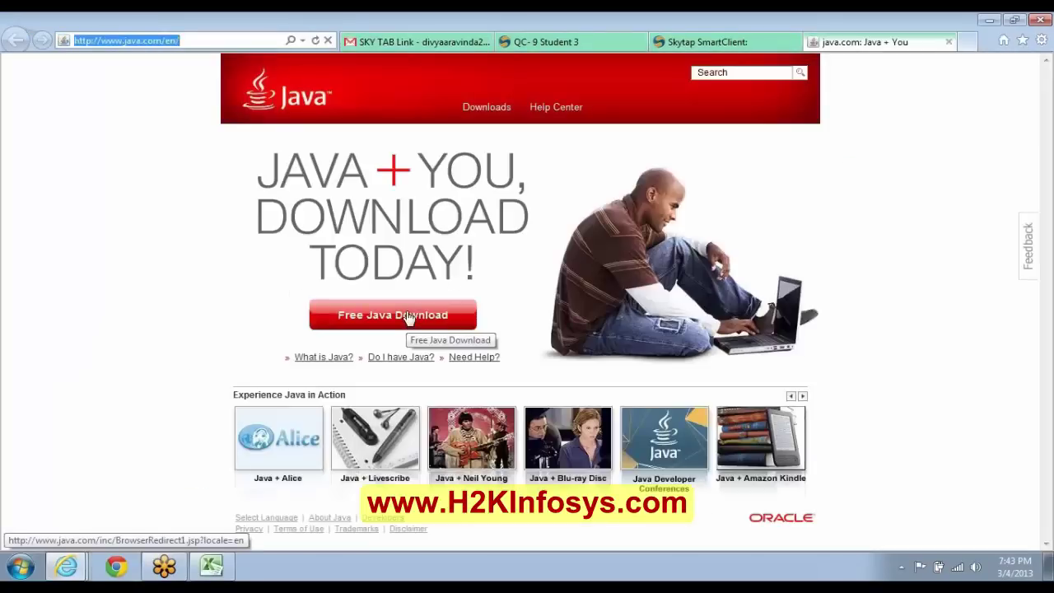
Download the free Java 7 Update 17 installer to the Desktop and run it
{"action": "left_click", "coordinate": [409, 317]}
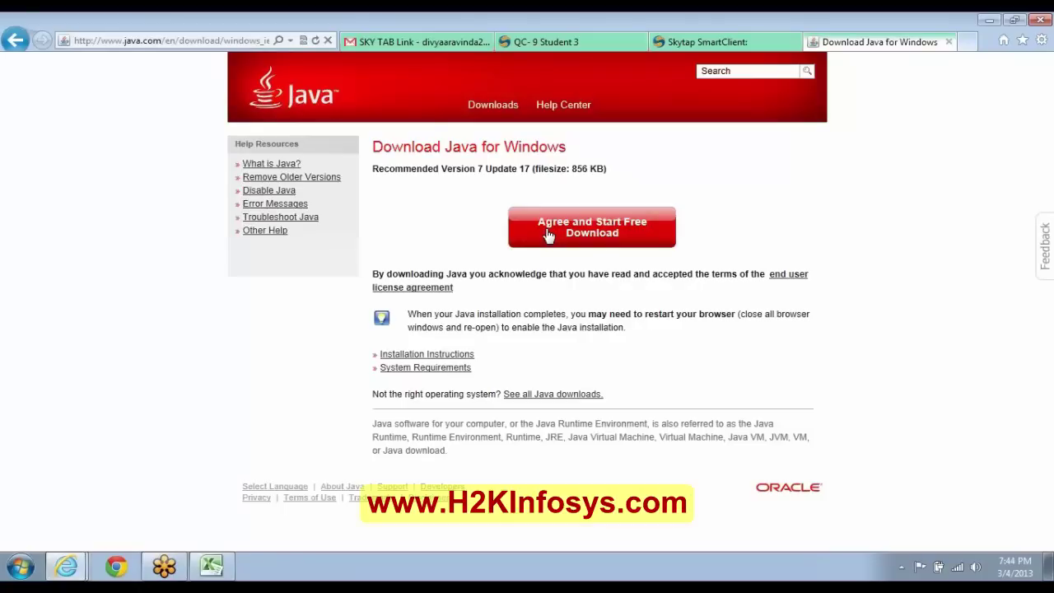
{"action": "left_click", "coordinate": [547, 235]}
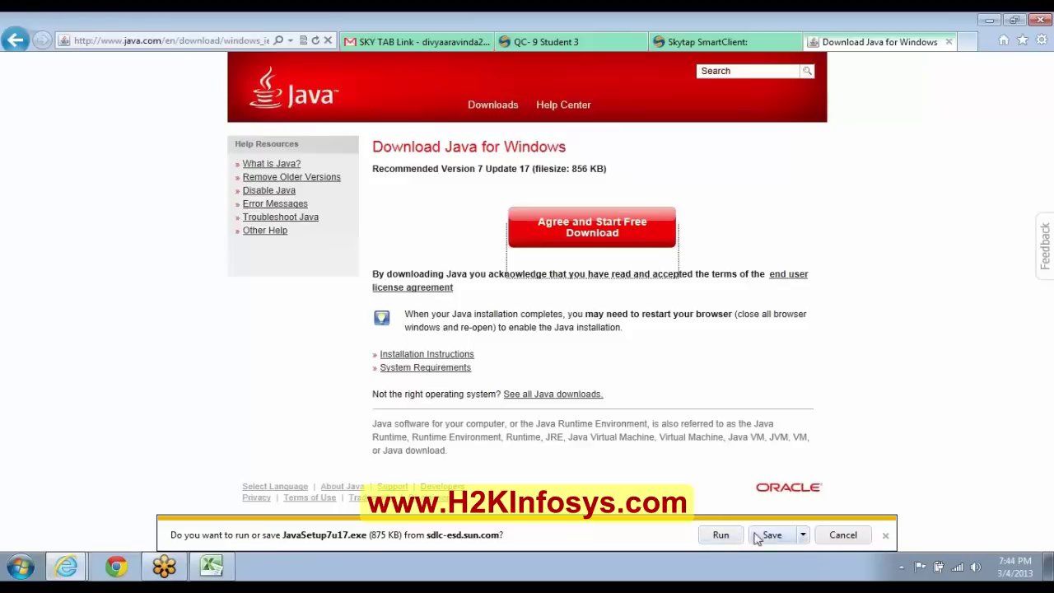
{"action": "left_click", "coordinate": [803, 536]}
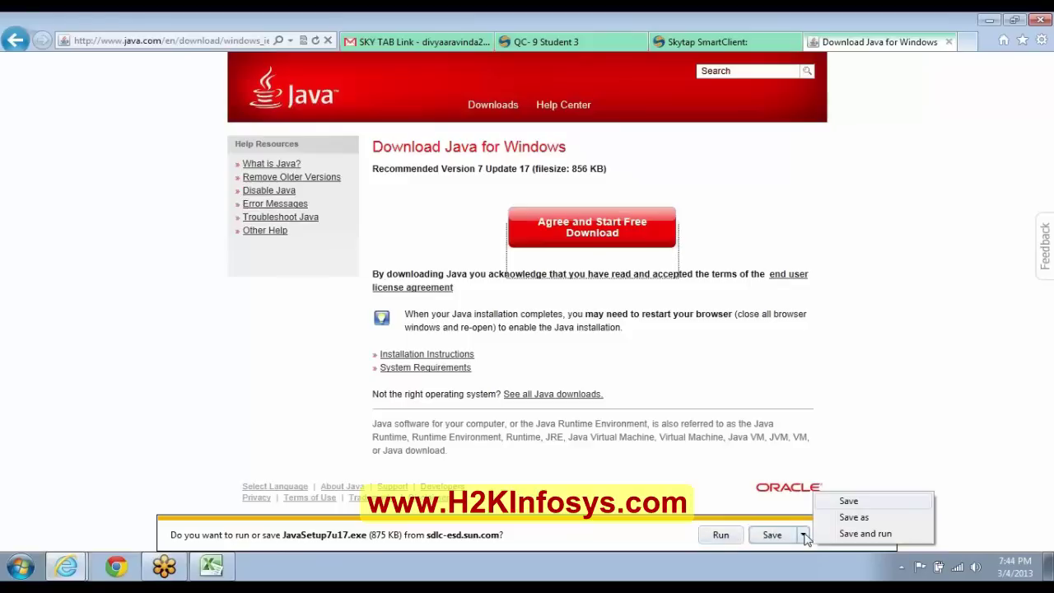
{"action": "left_click", "coordinate": [846, 522]}
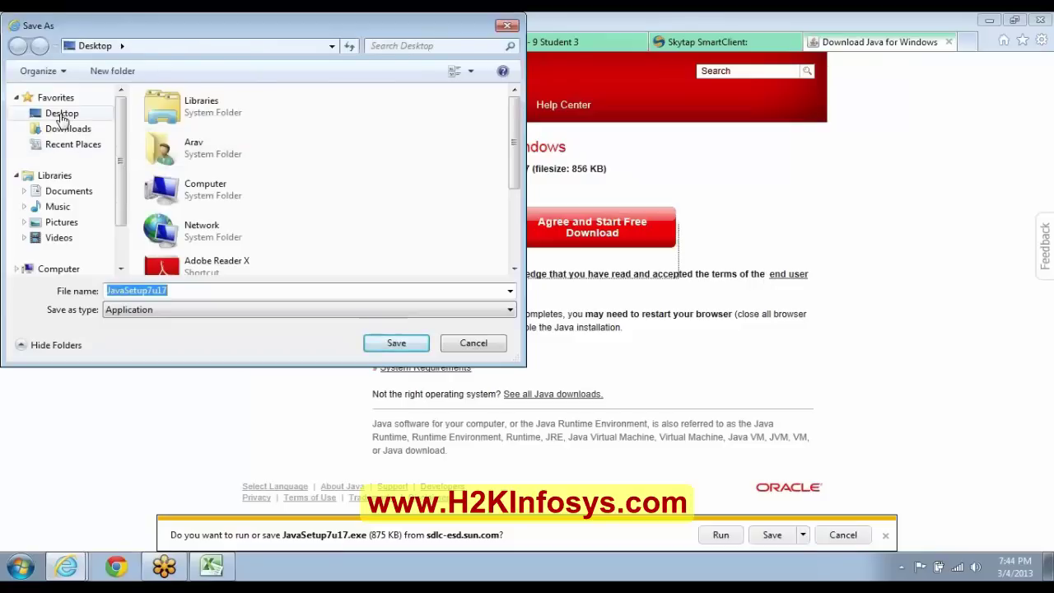
{"action": "left_click", "coordinate": [61, 116]}
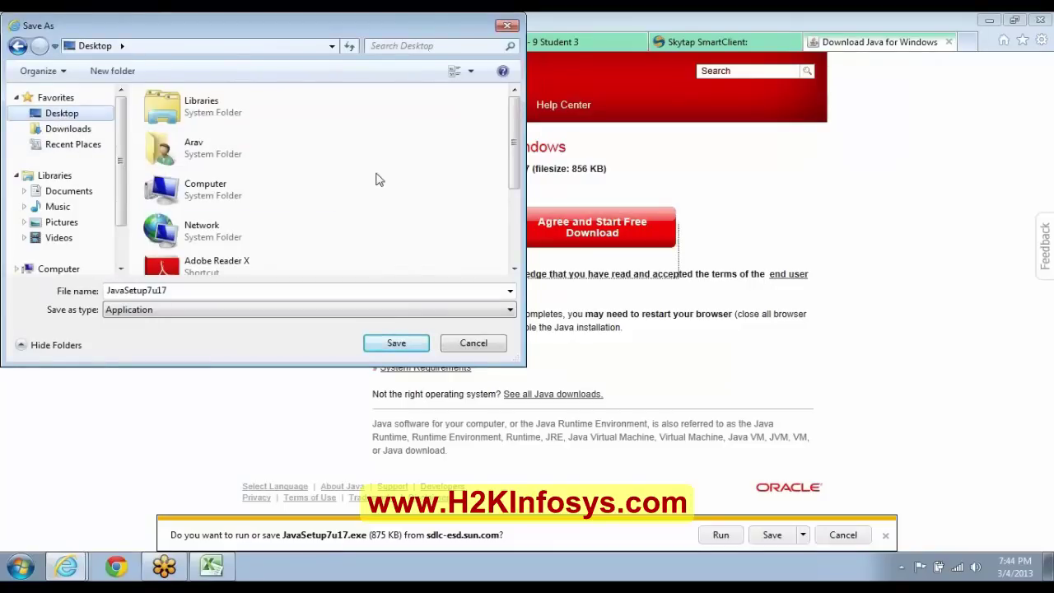
{"action": "left_click", "coordinate": [397, 345]}
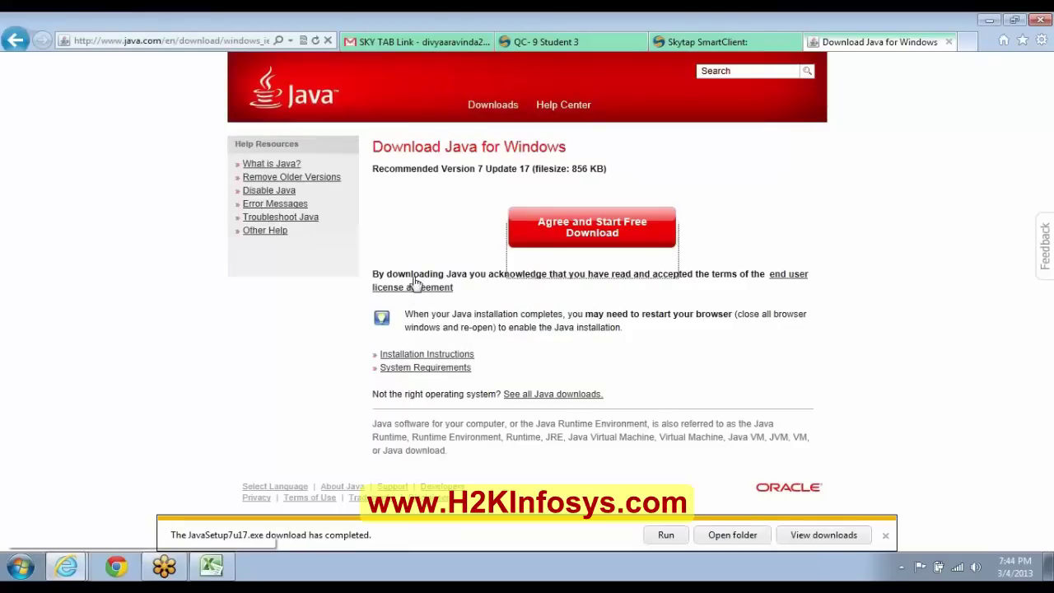
{"action": "left_click", "coordinate": [667, 535]}
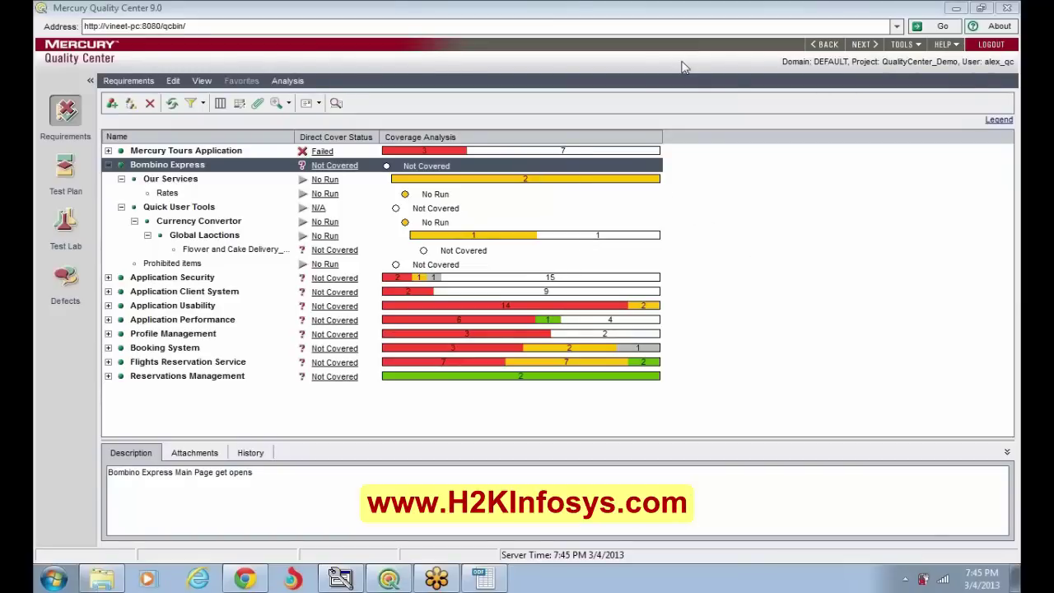
Copy the Flower and Cake Delivery requirement and paste it beneath Rates
{"action": "left_click", "coordinate": [230, 252]}
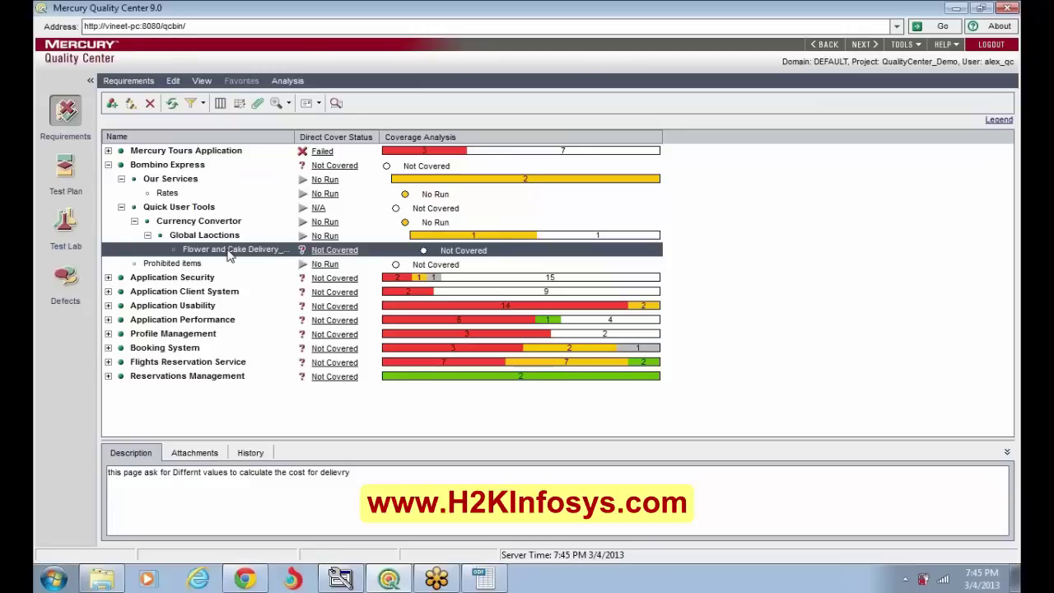
{"action": "right_click", "coordinate": [230, 252]}
{"action": "left_click", "coordinate": [251, 280]}
{"action": "left_click", "coordinate": [169, 194]}
{"action": "right_click", "coordinate": [168, 195]}
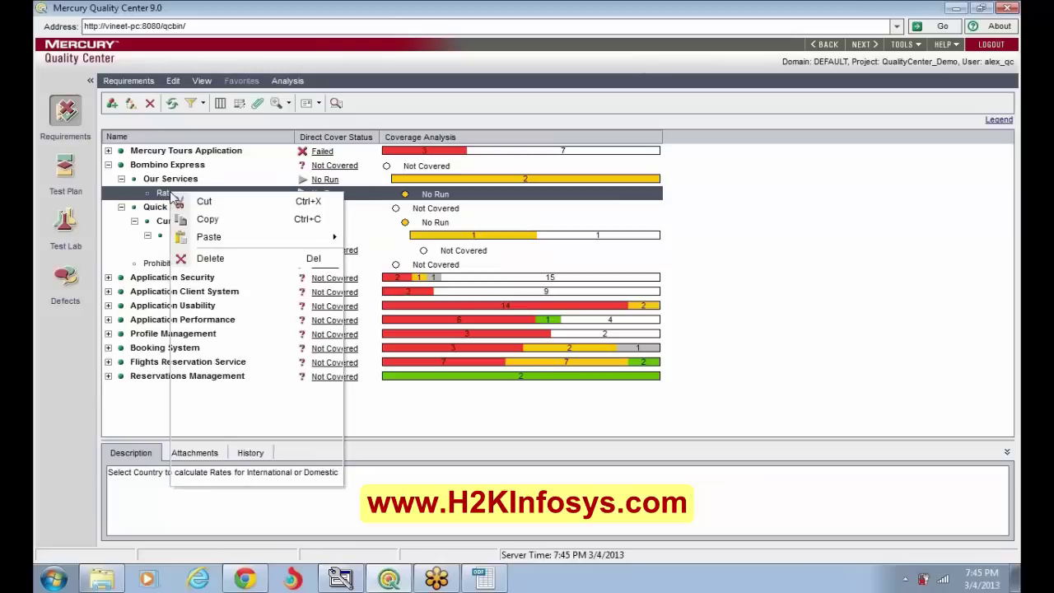
{"action": "mouse_move", "coordinate": [211, 242]}
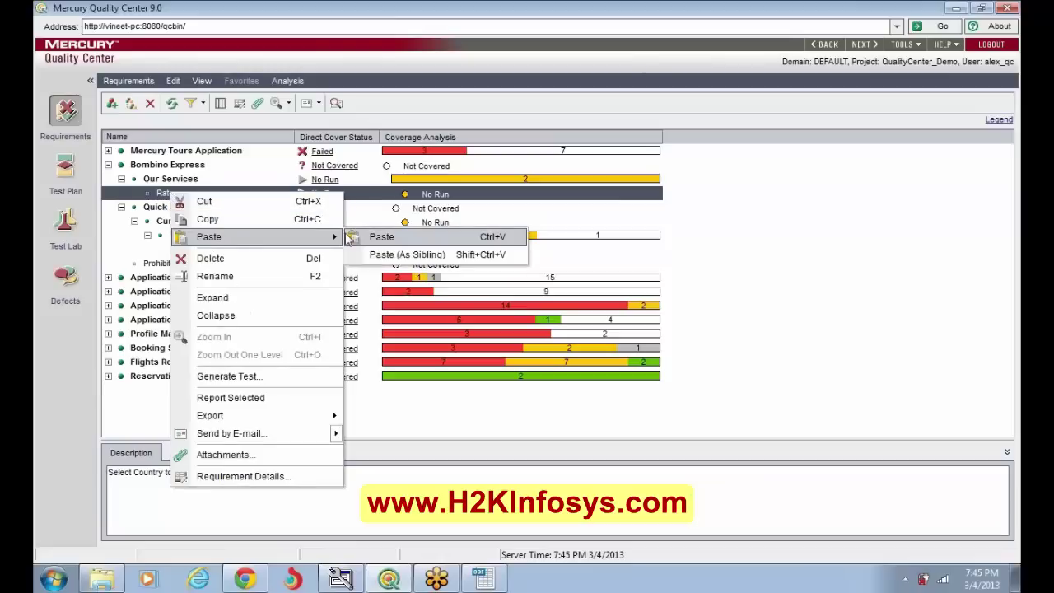
{"action": "left_click", "coordinate": [381, 237]}
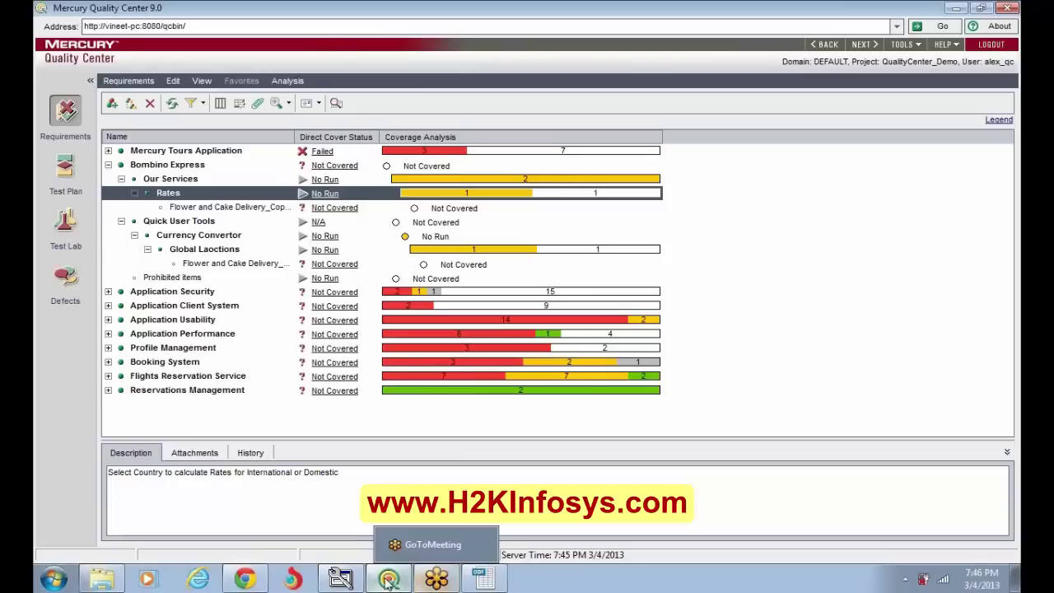
{"action": "left_click", "coordinate": [244, 578]}
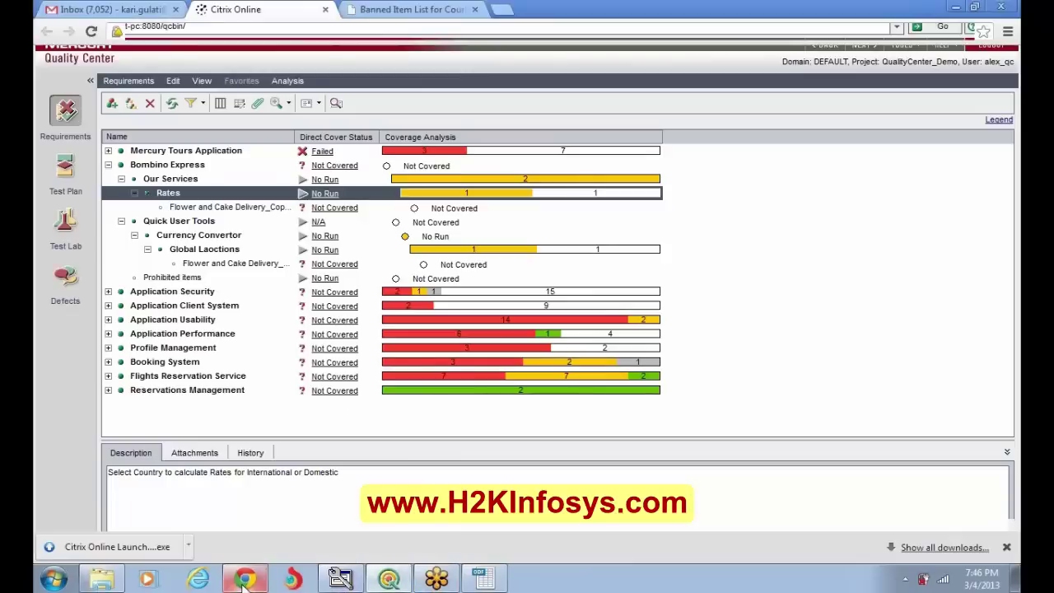
{"action": "left_click", "coordinate": [412, 9]}
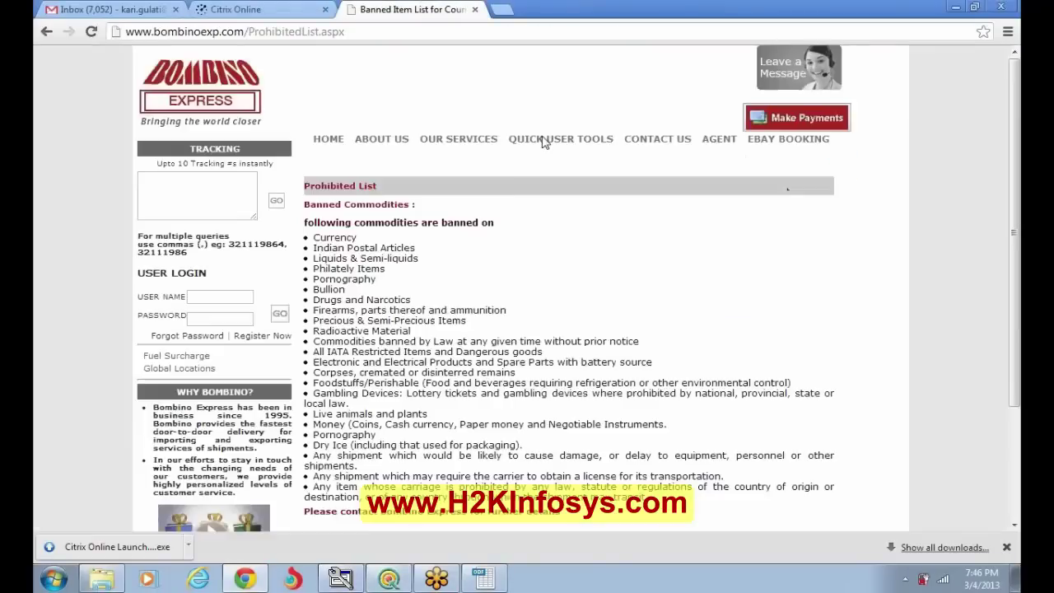
{"action": "mouse_move", "coordinate": [544, 200]}
{"action": "mouse_move", "coordinate": [437, 580]}
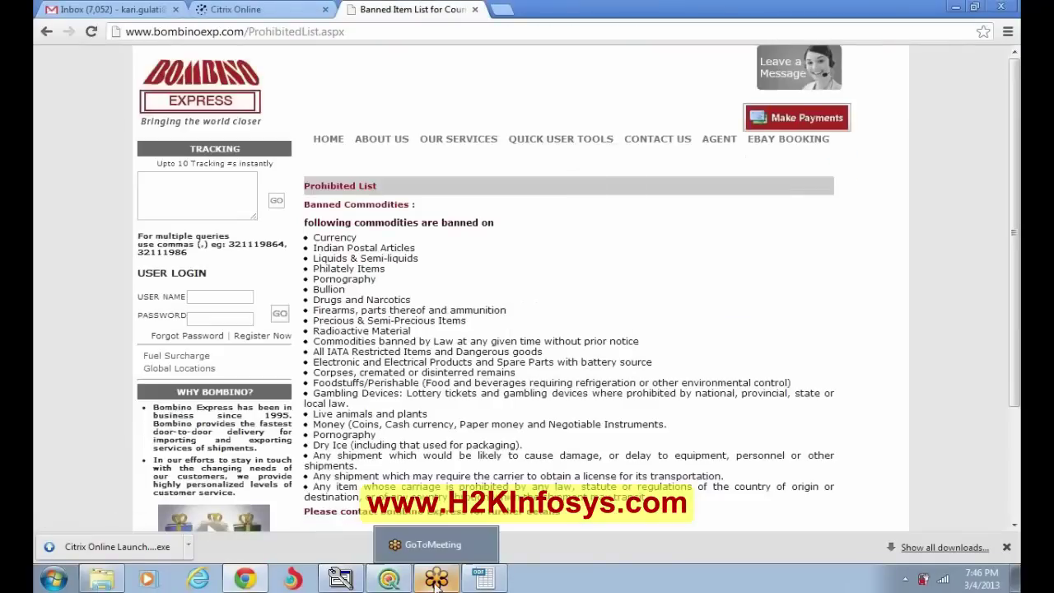
{"action": "left_click", "coordinate": [389, 579]}
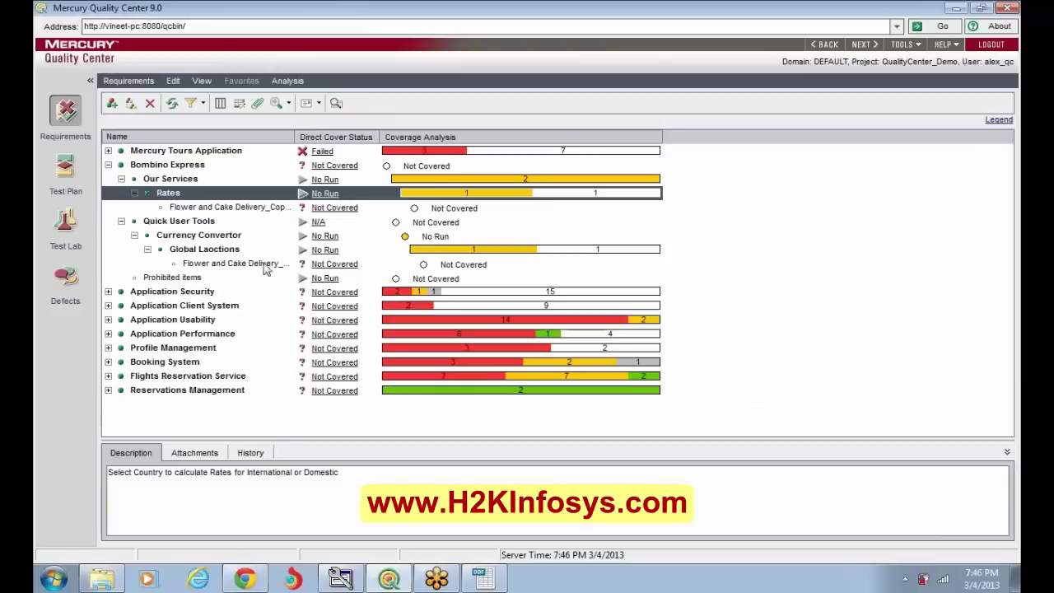
Cut Global Laoctions from Currency Convertor and paste it under Quick User Tools, confirming the move
{"action": "right_click", "coordinate": [187, 253]}
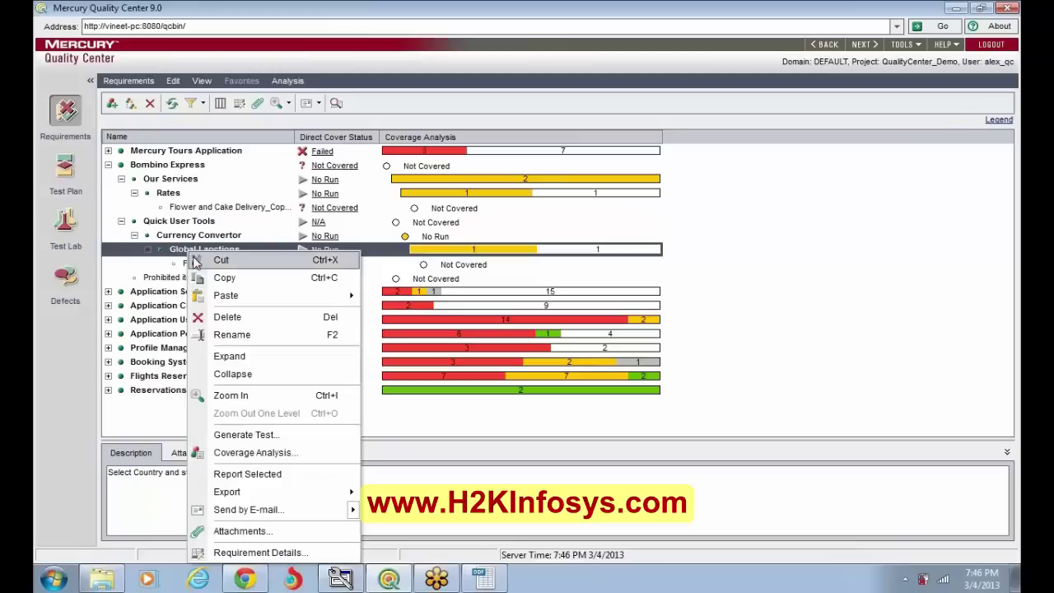
{"action": "left_click", "coordinate": [195, 261]}
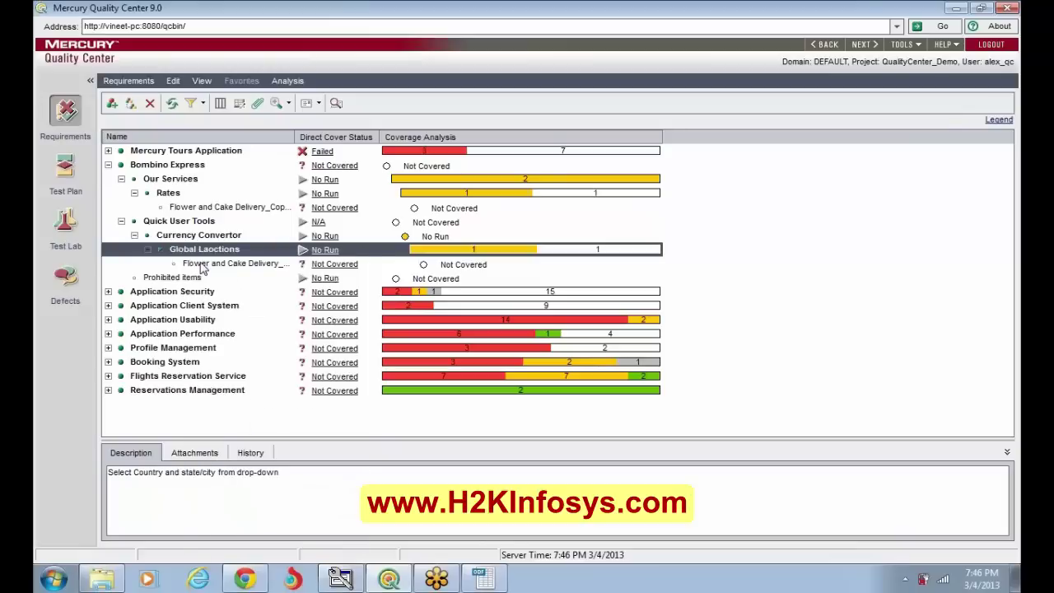
{"action": "left_click", "coordinate": [151, 227]}
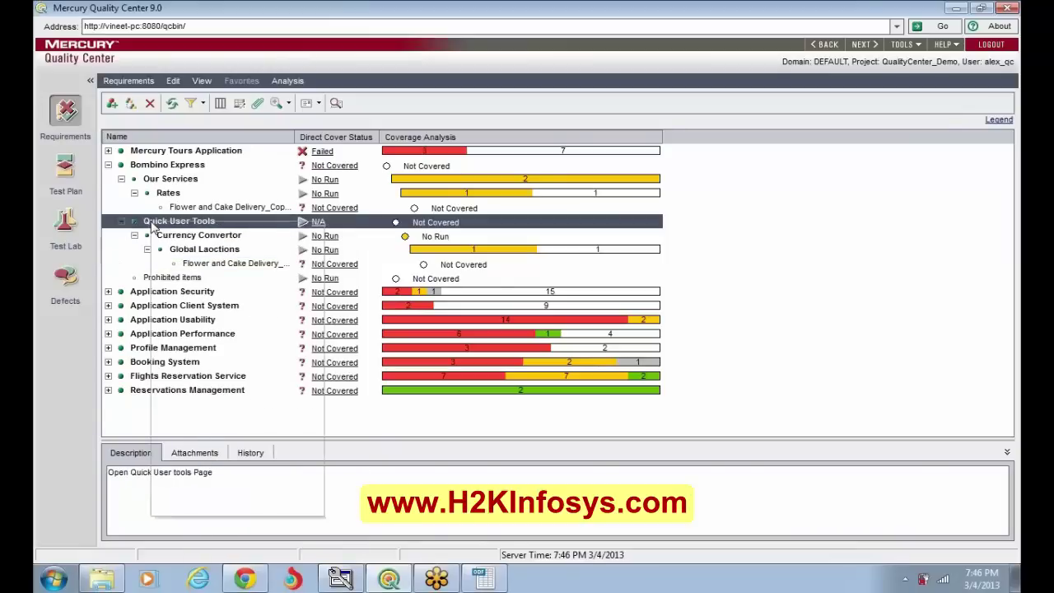
{"action": "right_click", "coordinate": [152, 227]}
{"action": "mouse_move", "coordinate": [176, 272]}
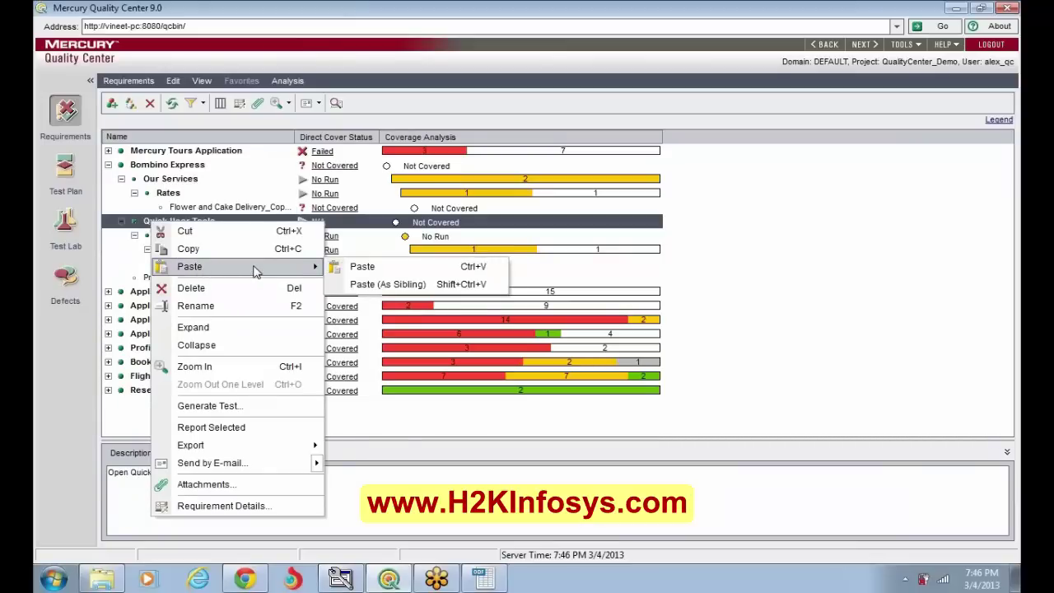
{"action": "left_click", "coordinate": [346, 267]}
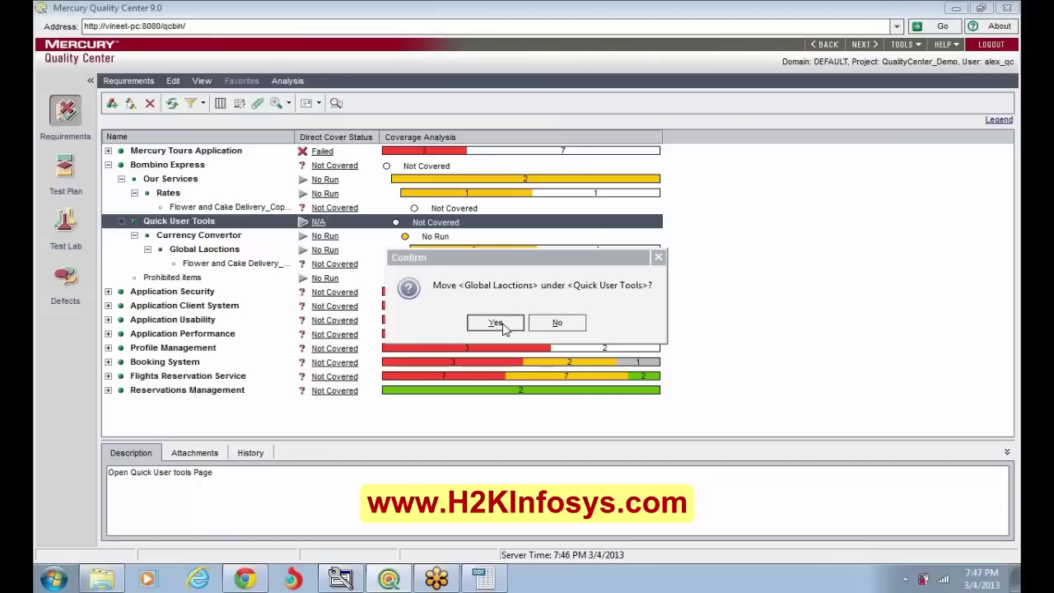
{"action": "left_click", "coordinate": [495, 323]}
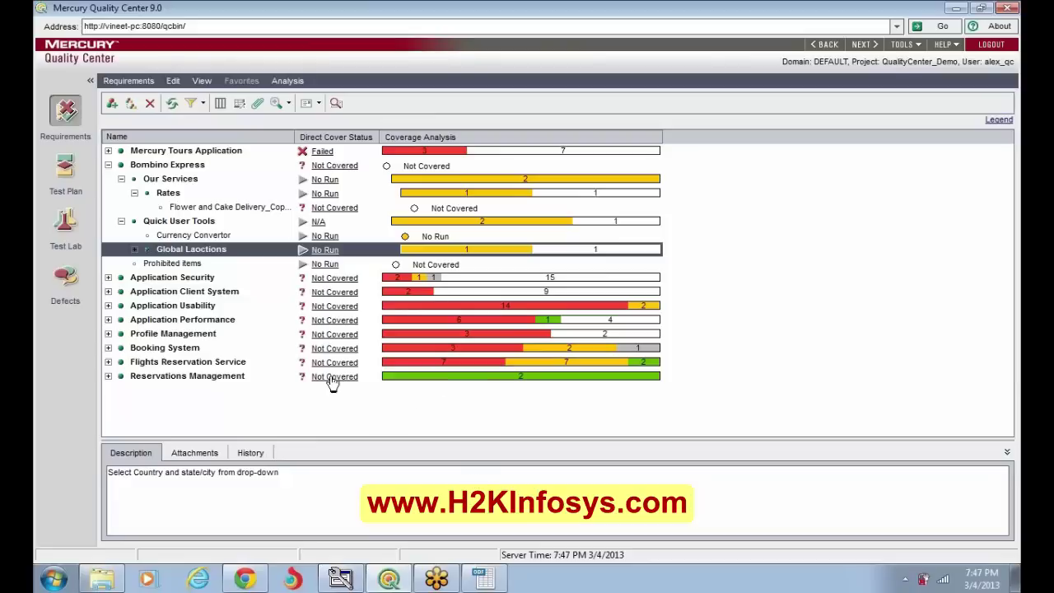
Check the bombino express spreadsheet in Calc, then open Requirement Details for Bombino Express (ID 140)
{"action": "left_click", "coordinate": [153, 167]}
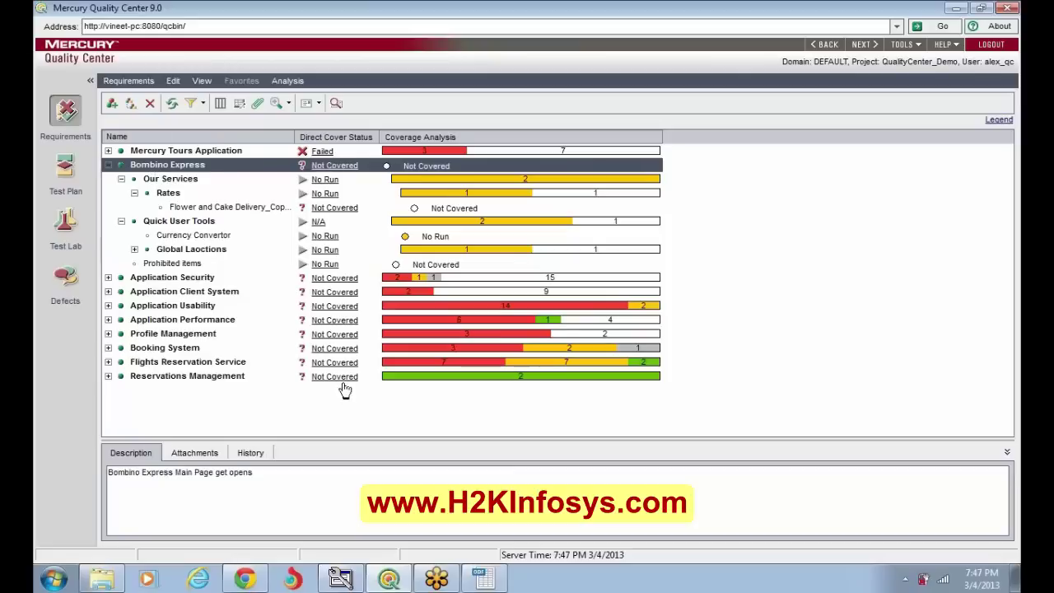
{"action": "left_click", "coordinate": [487, 583]}
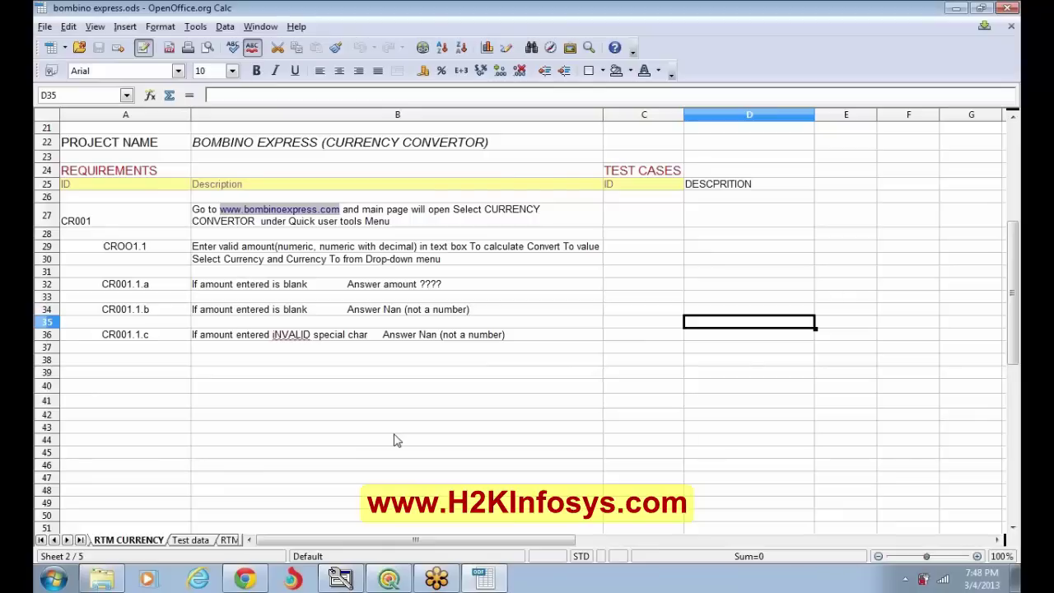
{"action": "left_click", "coordinate": [390, 579]}
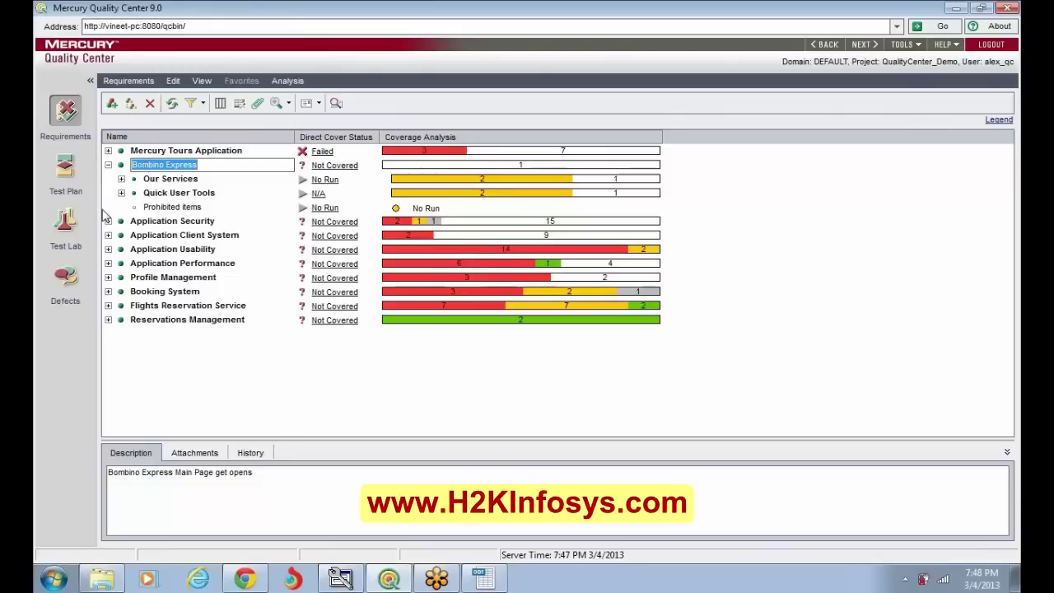
{"action": "left_click", "coordinate": [146, 168]}
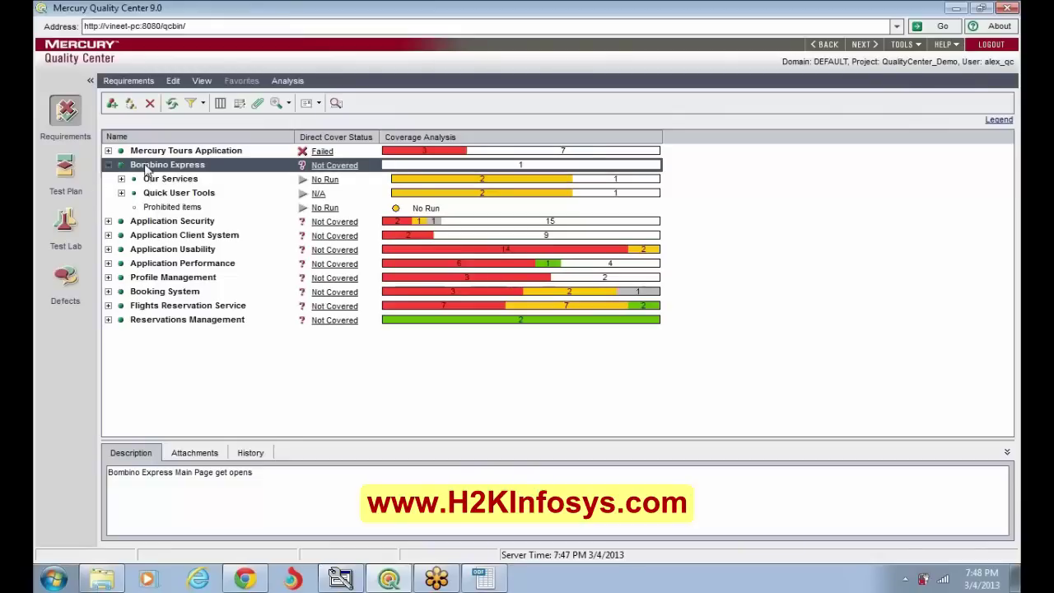
{"action": "double_click", "coordinate": [147, 168]}
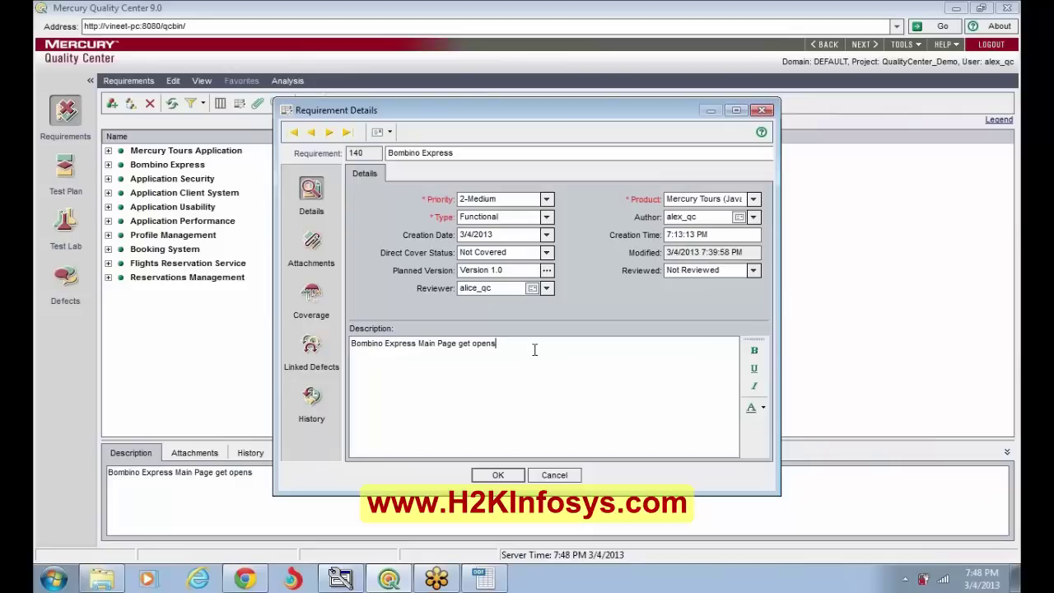
Check the Calc requirements sheet, cancel the Bombino Express details, then expand Bombino Express in the tree
{"action": "left_click", "coordinate": [484, 579]}
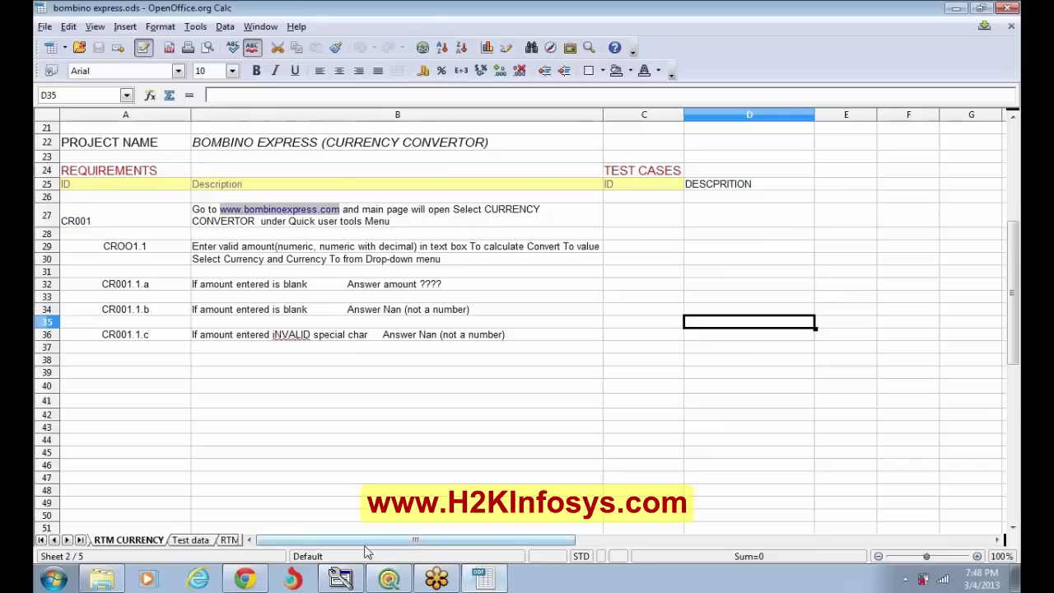
{"action": "left_click", "coordinate": [389, 580]}
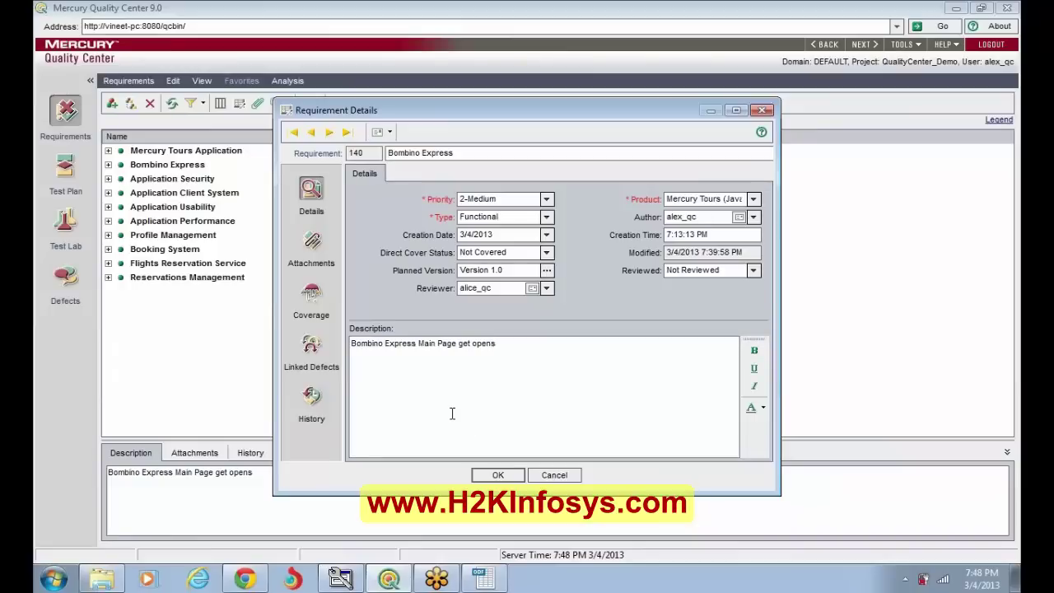
{"action": "left_click", "coordinate": [484, 581]}
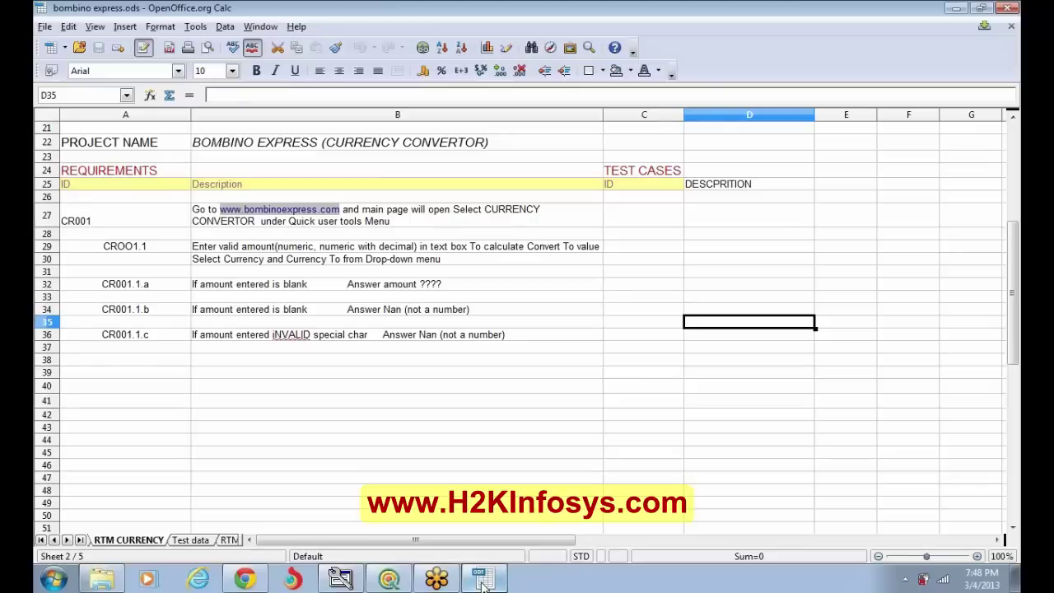
{"action": "left_click", "coordinate": [391, 581]}
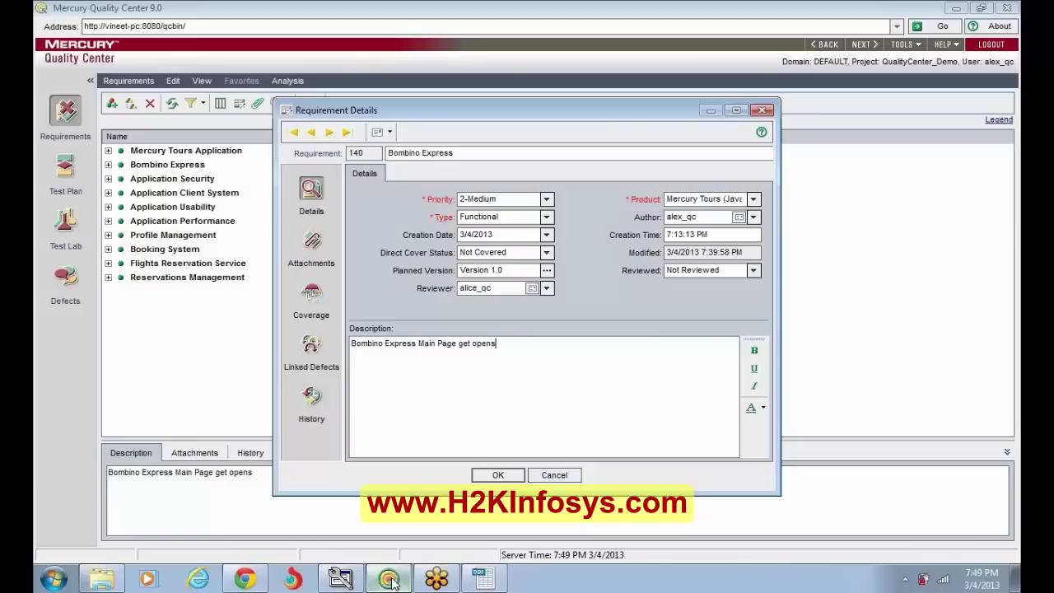
{"action": "left_click", "coordinate": [556, 477]}
{"action": "double_click", "coordinate": [168, 164]}
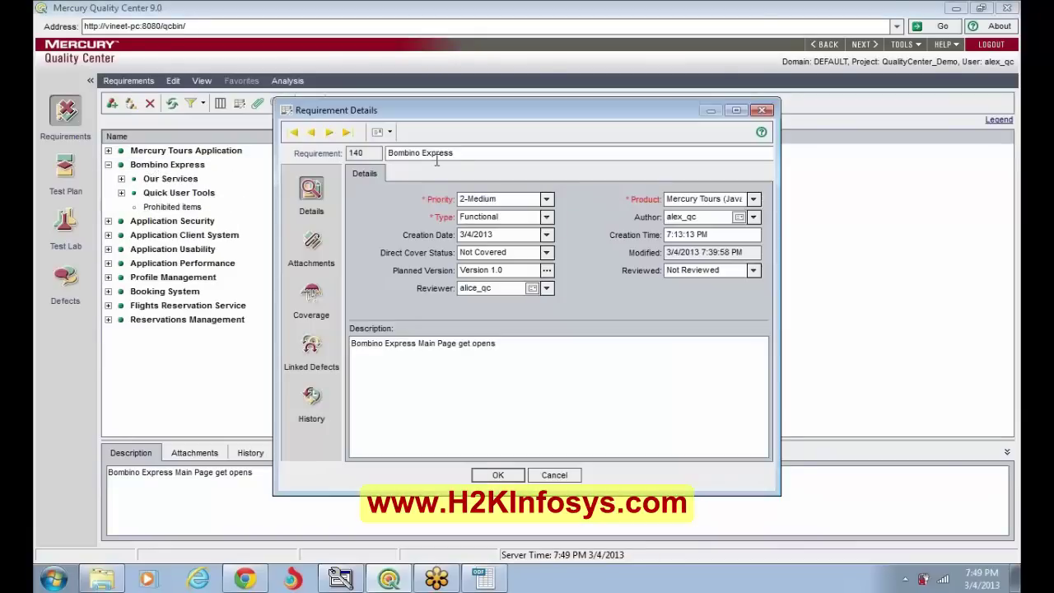
View Our Services, check the Calc sheet, then bring up the Quick User Tools description
{"action": "left_click", "coordinate": [760, 114]}
{"action": "left_click", "coordinate": [182, 181]}
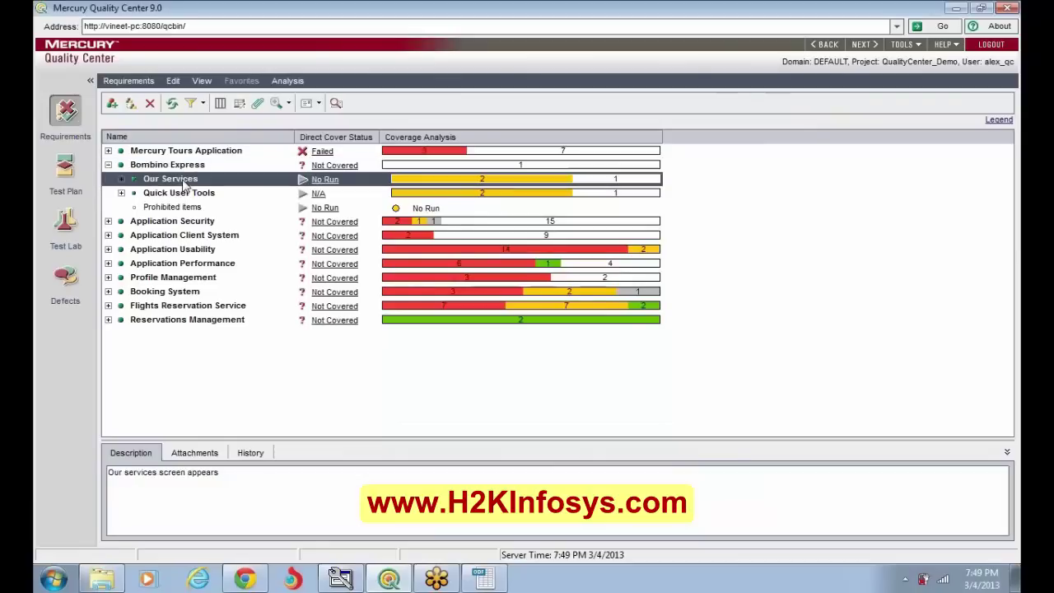
{"action": "left_click", "coordinate": [484, 574]}
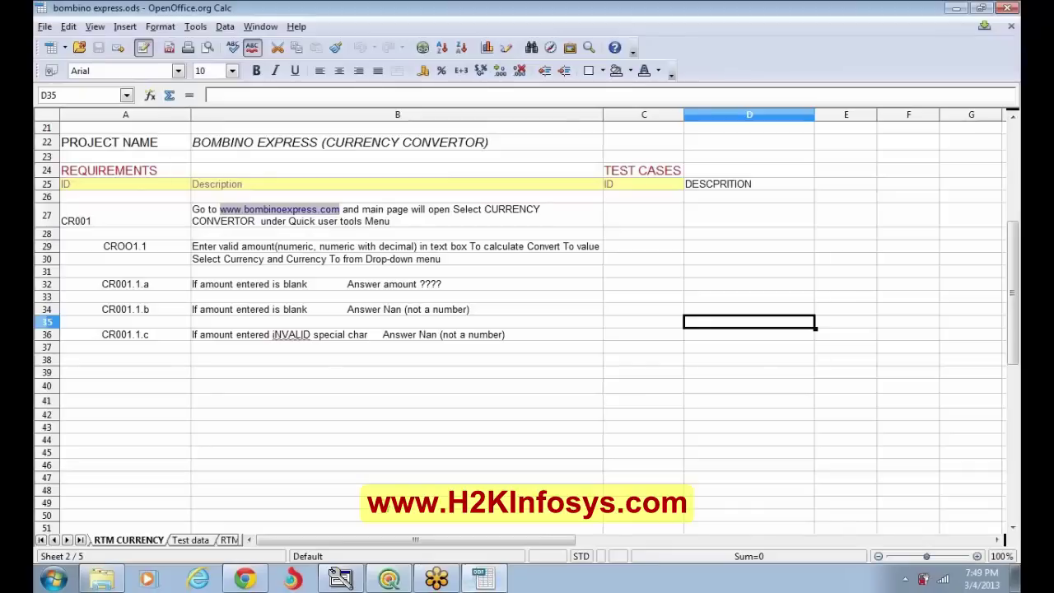
{"action": "left_click", "coordinate": [389, 581]}
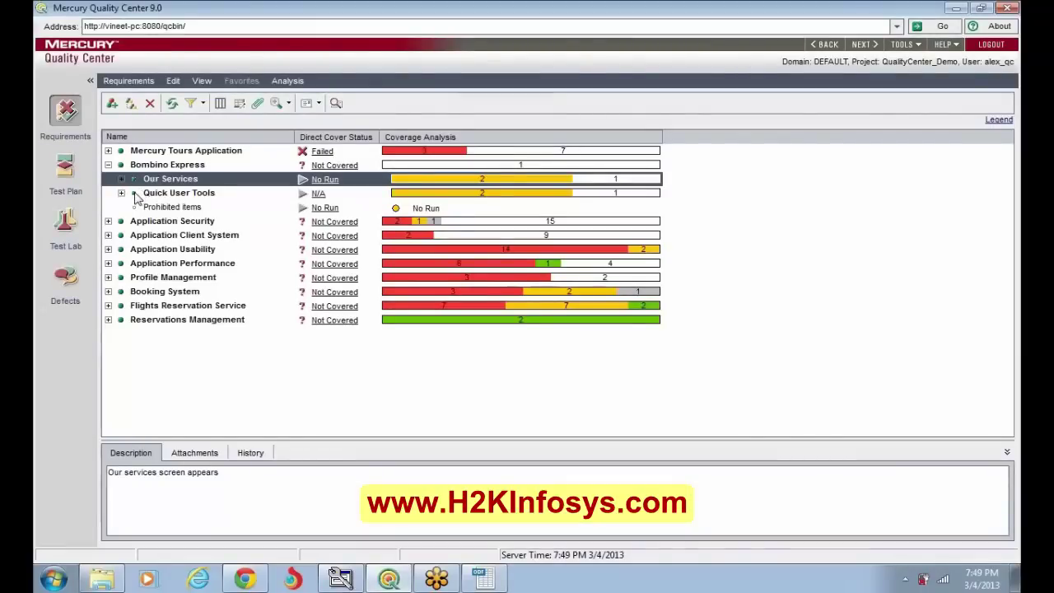
{"action": "left_click", "coordinate": [137, 195]}
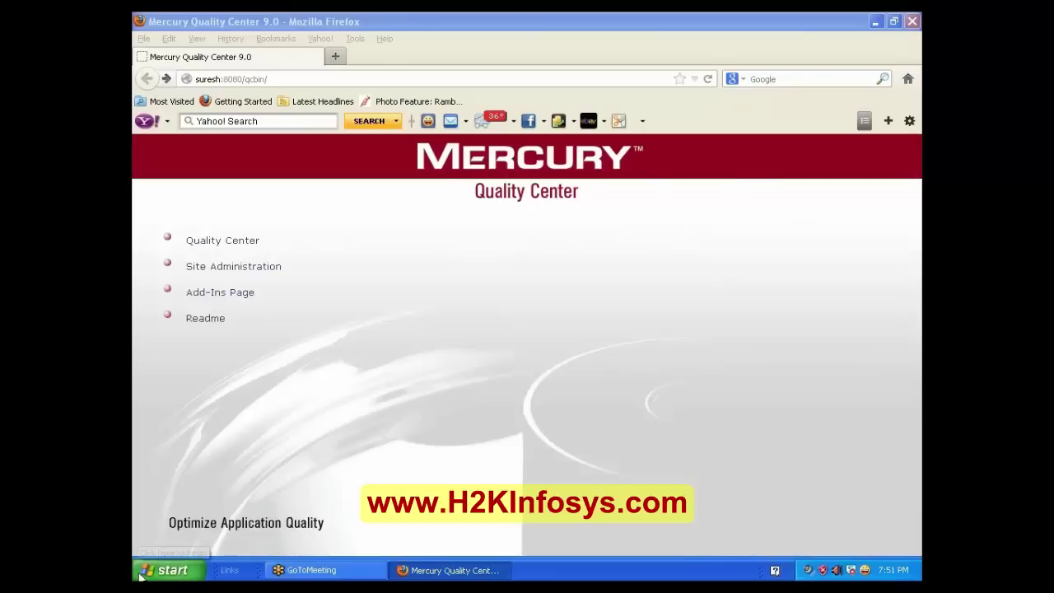
Launch QCExplorer from Start > All Programs > Quality Center
{"action": "left_click", "coordinate": [164, 570]}
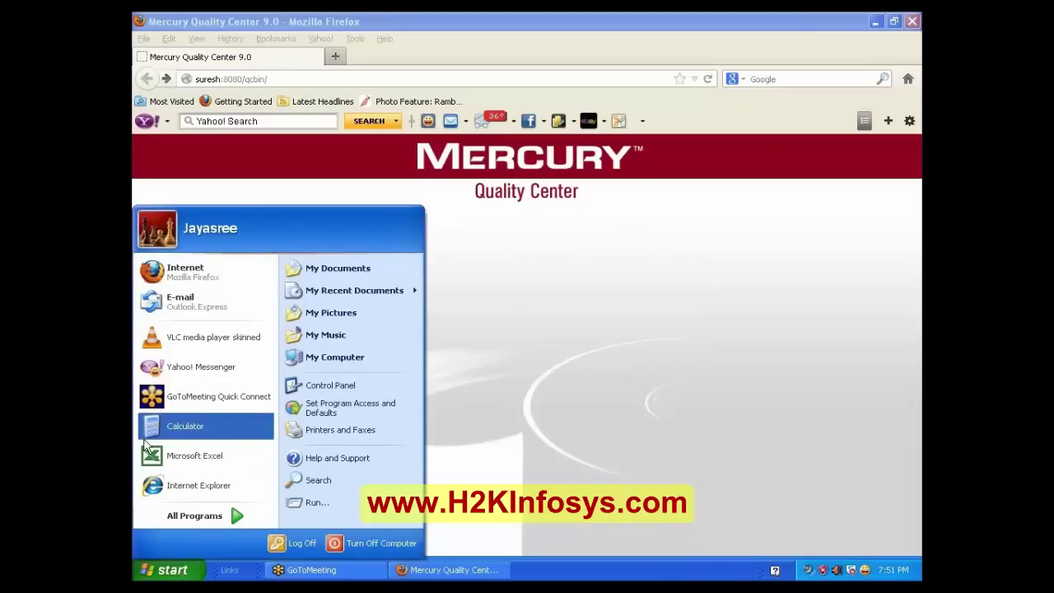
{"action": "left_click", "coordinate": [199, 516]}
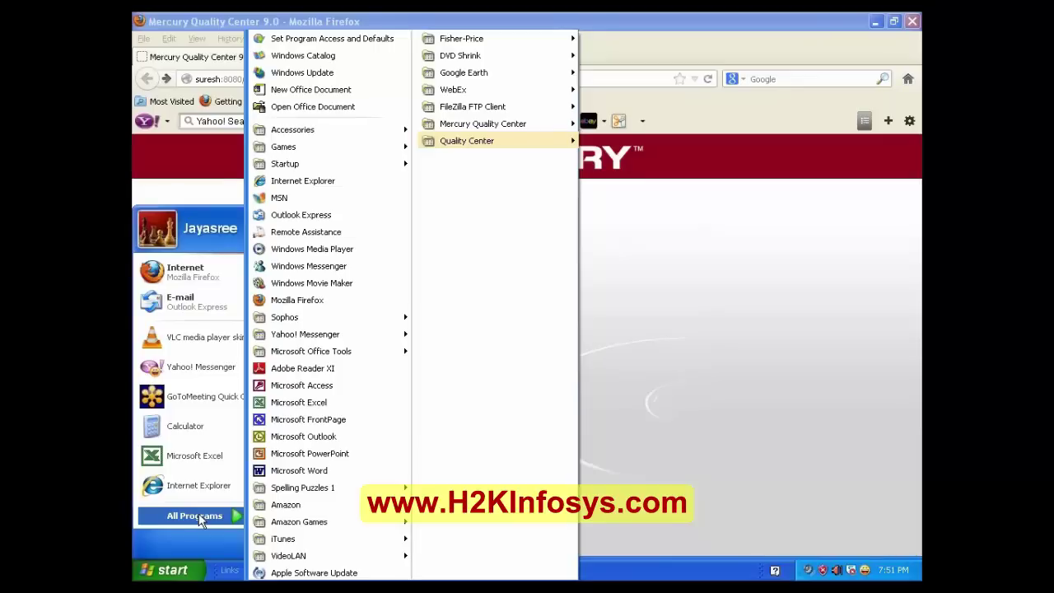
{"action": "mouse_move", "coordinate": [504, 149]}
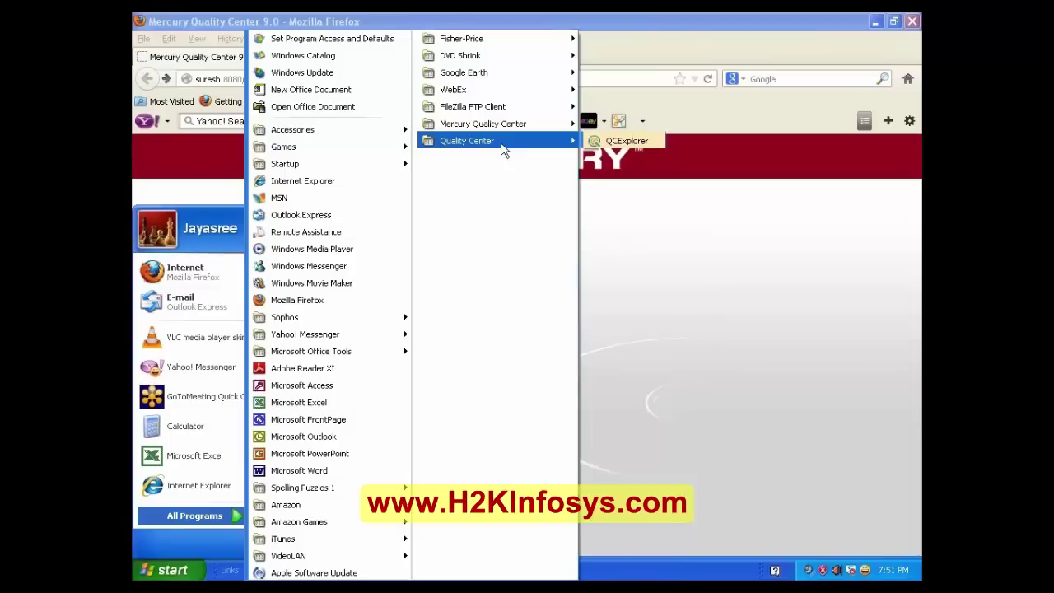
{"action": "left_click", "coordinate": [596, 144]}
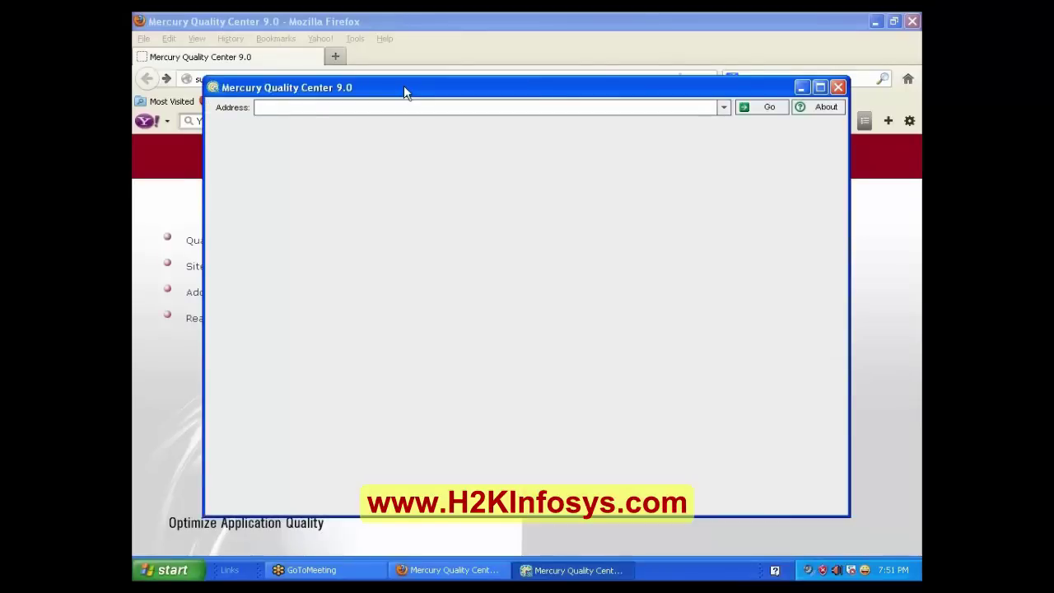
{"action": "left_click_drag", "start_coordinate": [403, 90], "coordinate": [372, 109]}
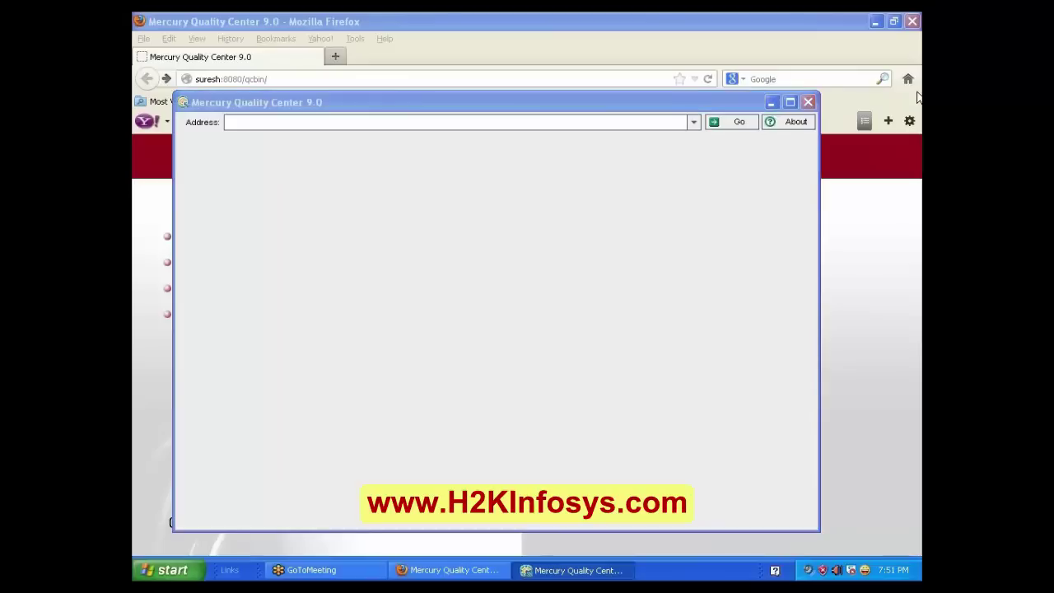
{"action": "left_click", "coordinate": [694, 123]}
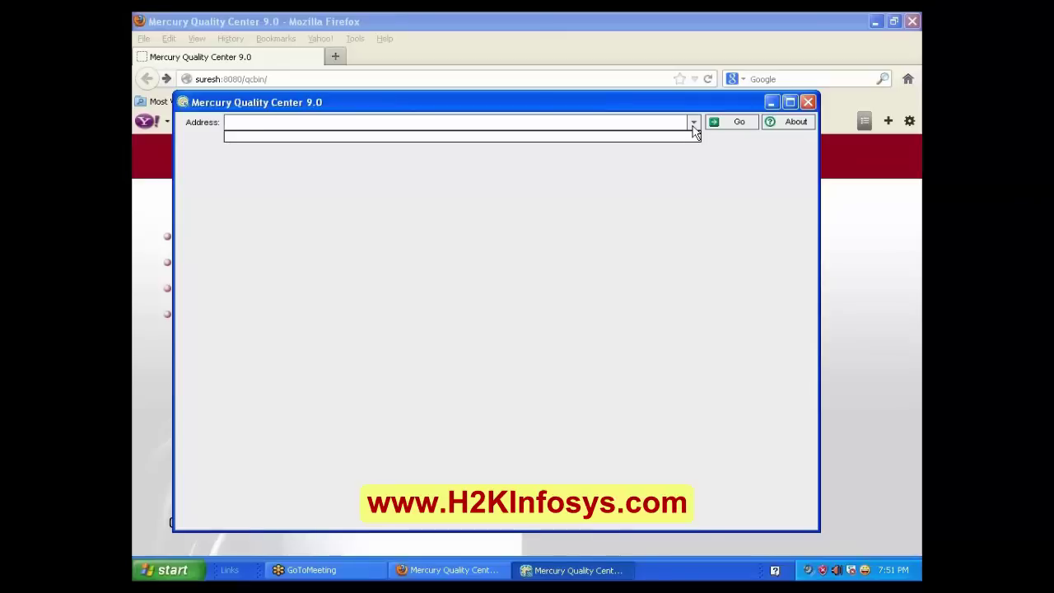
{"action": "left_click", "coordinate": [281, 79]}
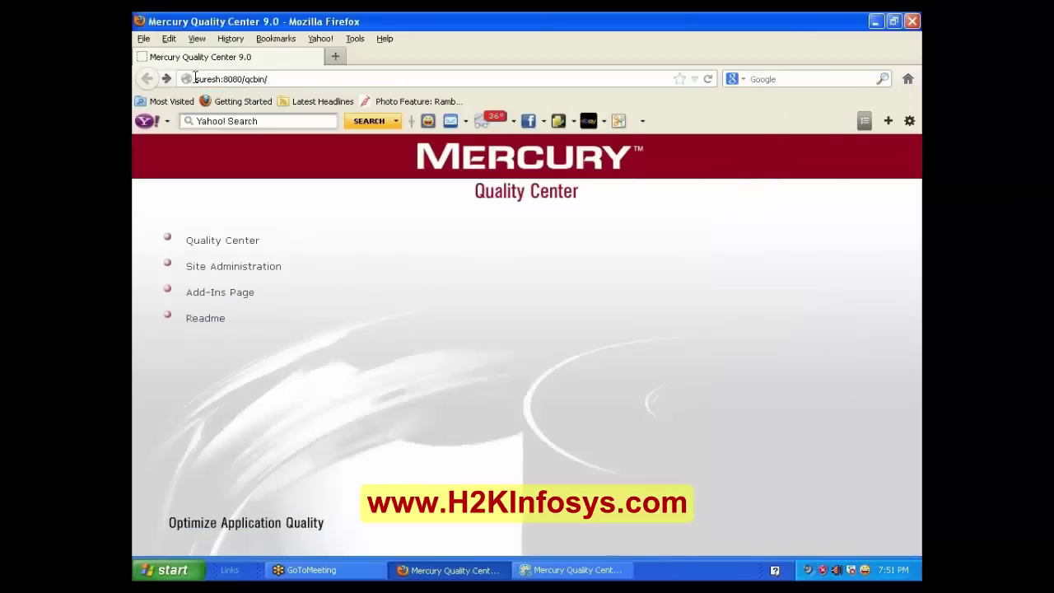
{"action": "left_click_drag", "start_coordinate": [195, 78], "coordinate": [272, 79]}
{"action": "right_click", "coordinate": [268, 77]}
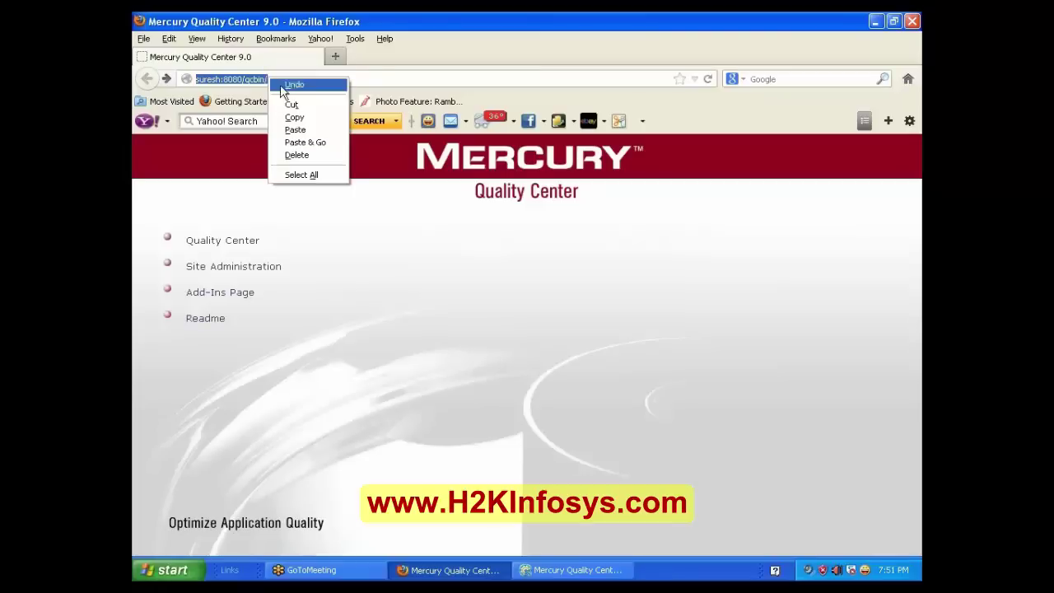
{"action": "left_click", "coordinate": [309, 121]}
{"action": "left_click", "coordinate": [576, 570]}
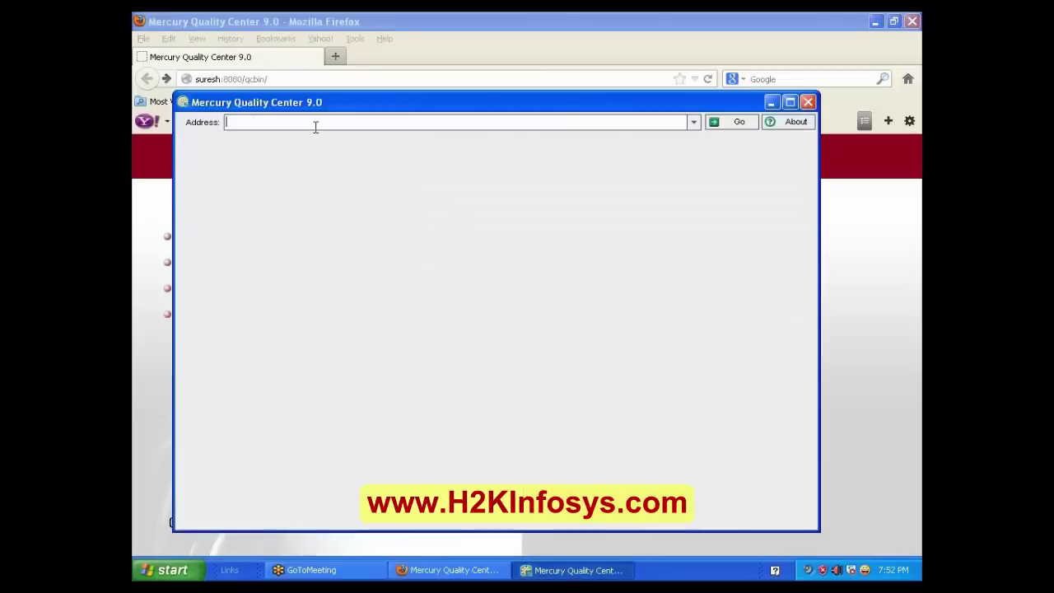
{"action": "right_click", "coordinate": [314, 123]}
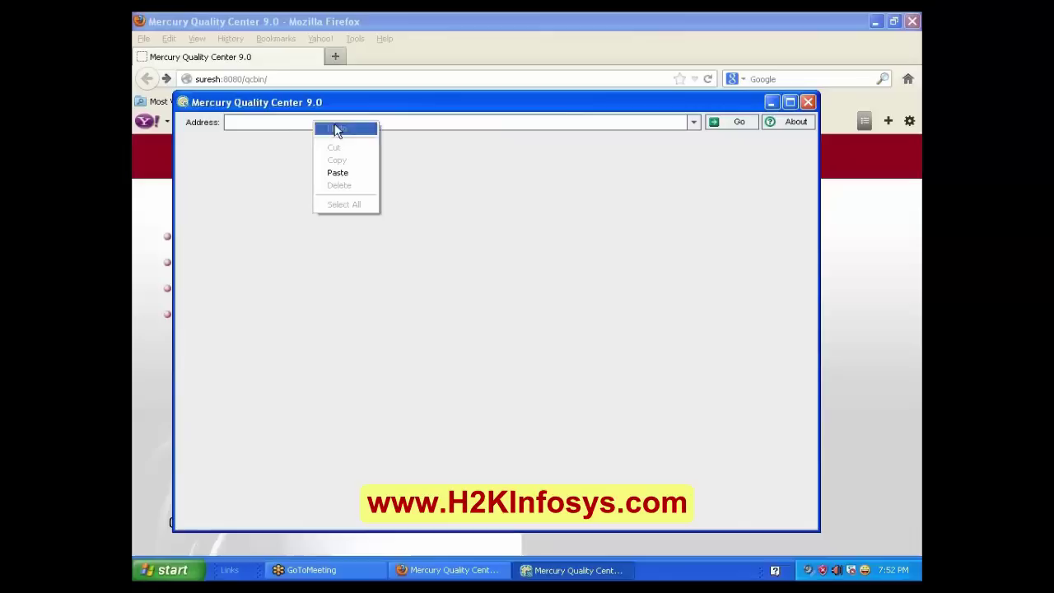
{"action": "left_click", "coordinate": [365, 174]}
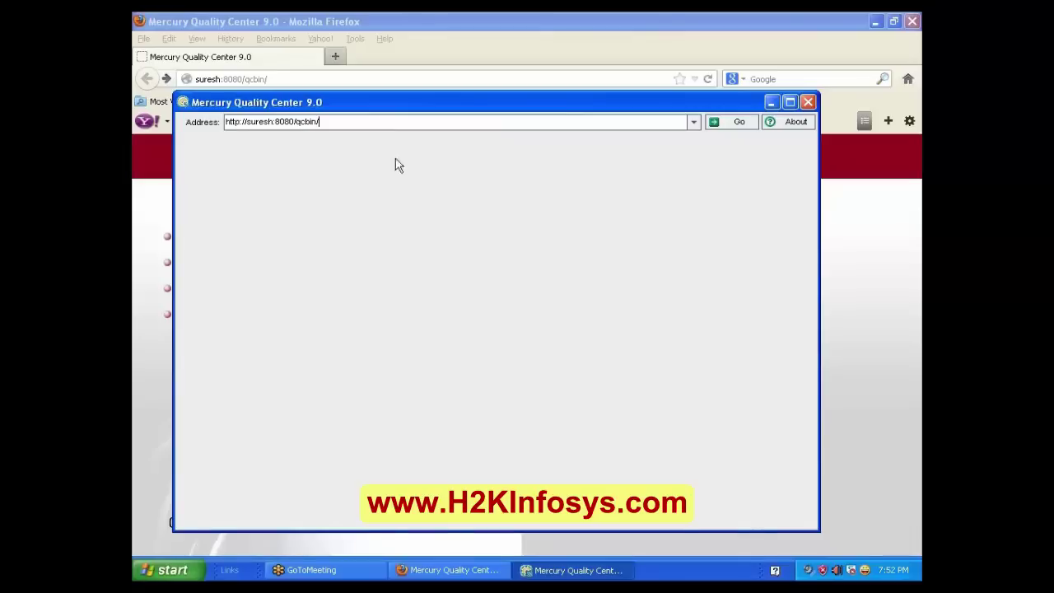
Authenticate with the user name and password, then log in to QualityCenter_Demo in domain DEFAULT
{"action": "left_click", "coordinate": [716, 123]}
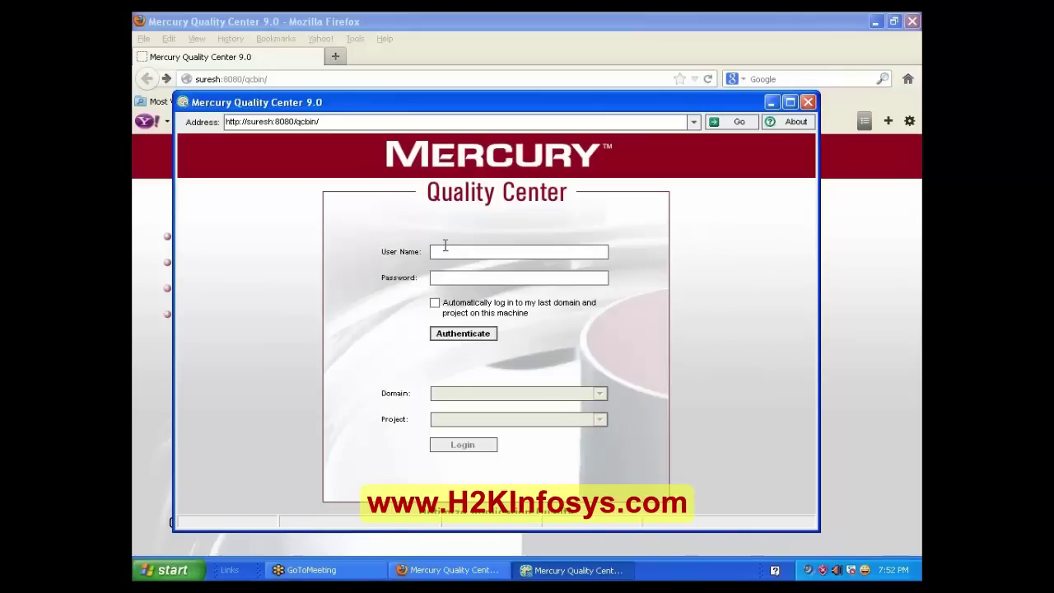
{"action": "type", "text": "alex_qc"}
{"action": "left_click", "coordinate": [452, 277]}
{"action": "left_click", "coordinate": [467, 335]}
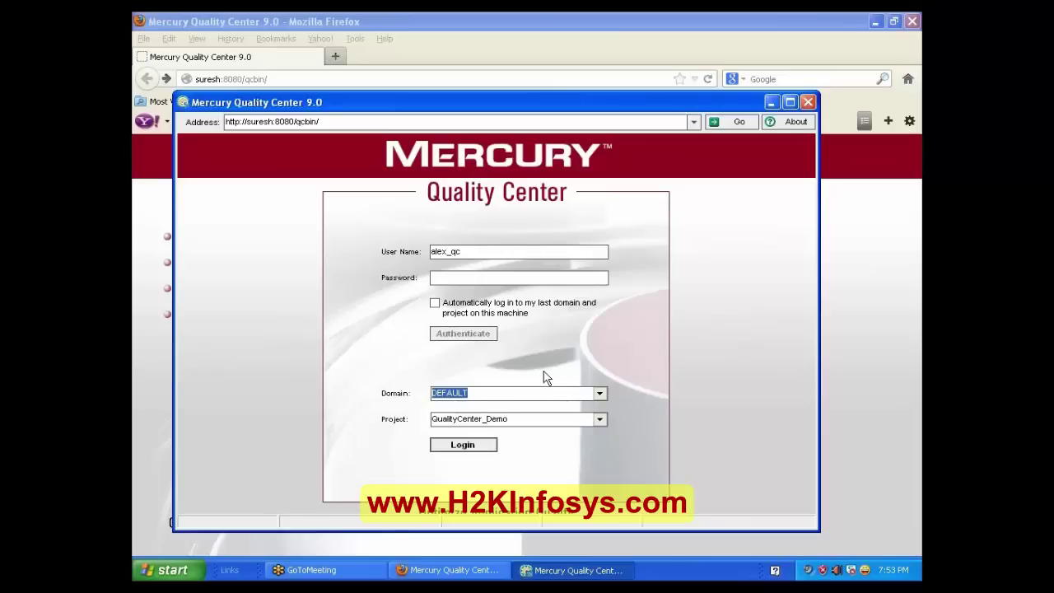
{"action": "left_click", "coordinate": [464, 445]}
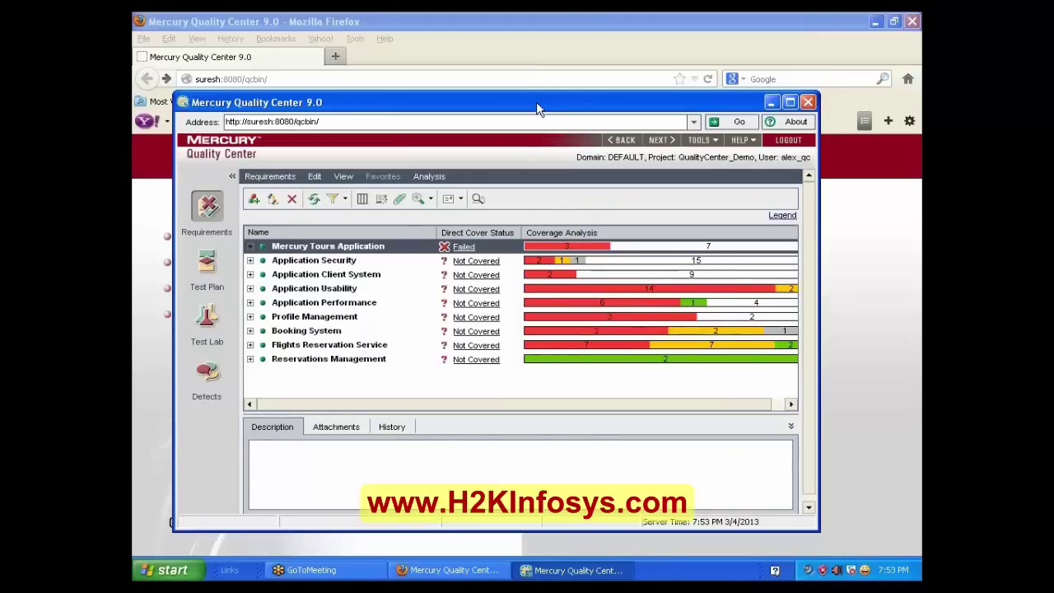
{"action": "left_click_drag", "start_coordinate": [536, 101], "coordinate": [532, 97]}
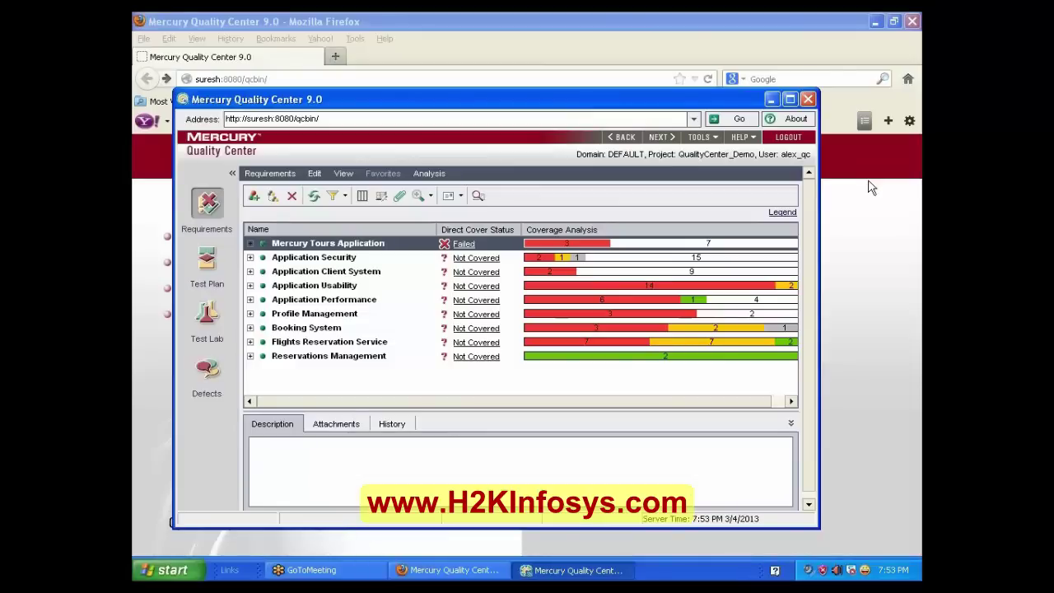
Switch to the Quality Center window showing Enter Amount with its valid, invalid and blank data
{"action": "left_click", "coordinate": [872, 188]}
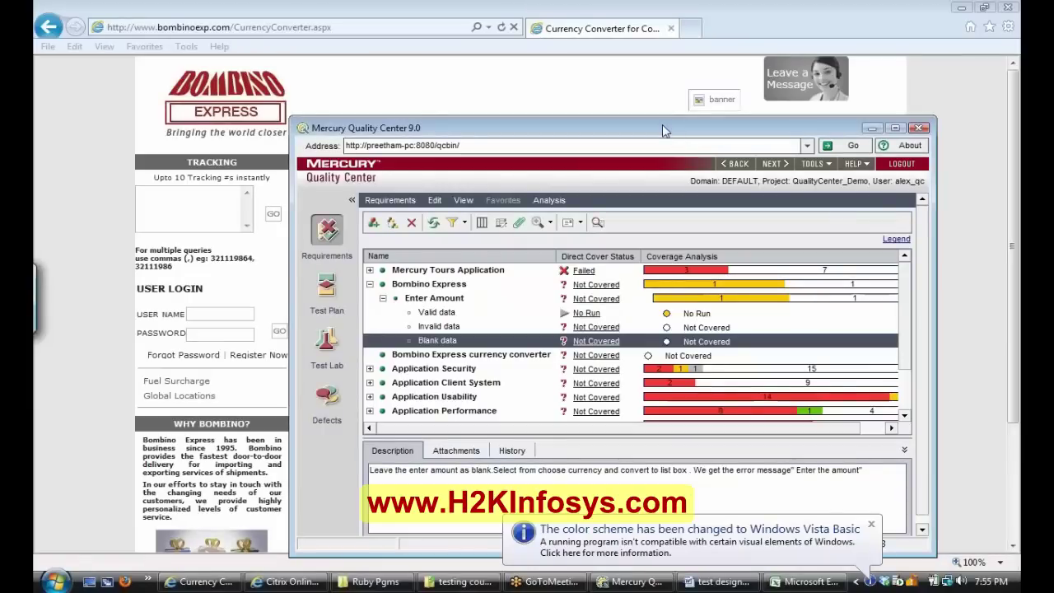
Cut the 'Bombino Express currency converter' requirement and select Bombino Express as its destination
{"action": "left_click_drag", "start_coordinate": [666, 132], "coordinate": [634, 99]}
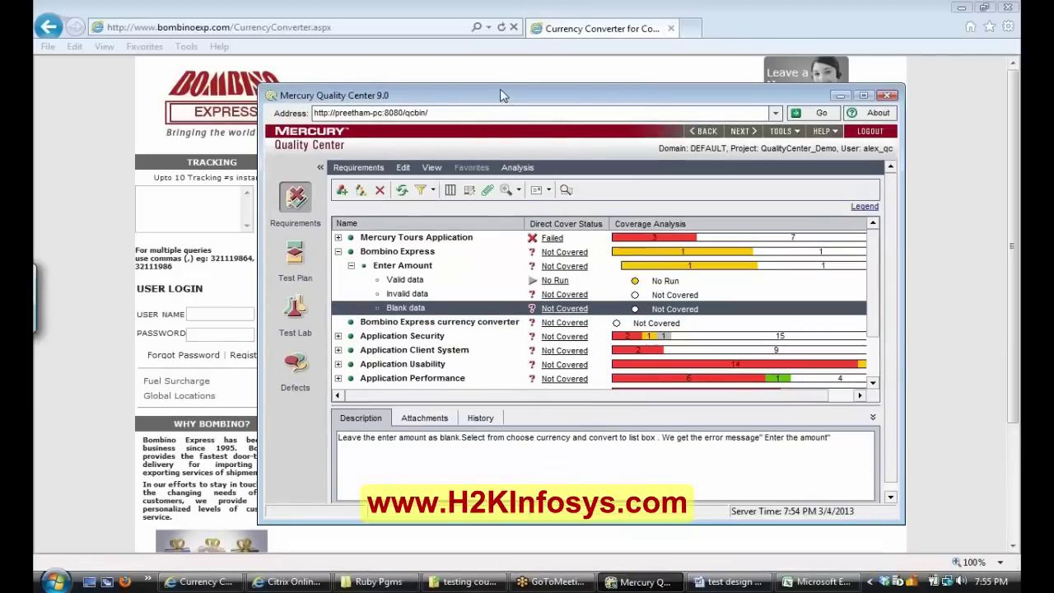
{"action": "left_click_drag", "start_coordinate": [503, 96], "coordinate": [490, 62]}
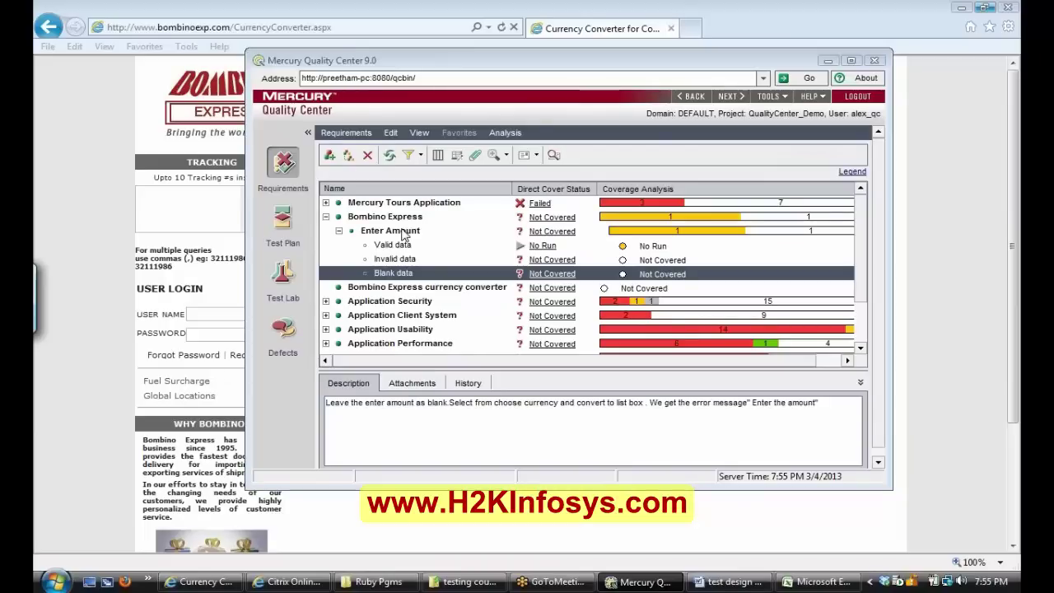
{"action": "left_click", "coordinate": [383, 291]}
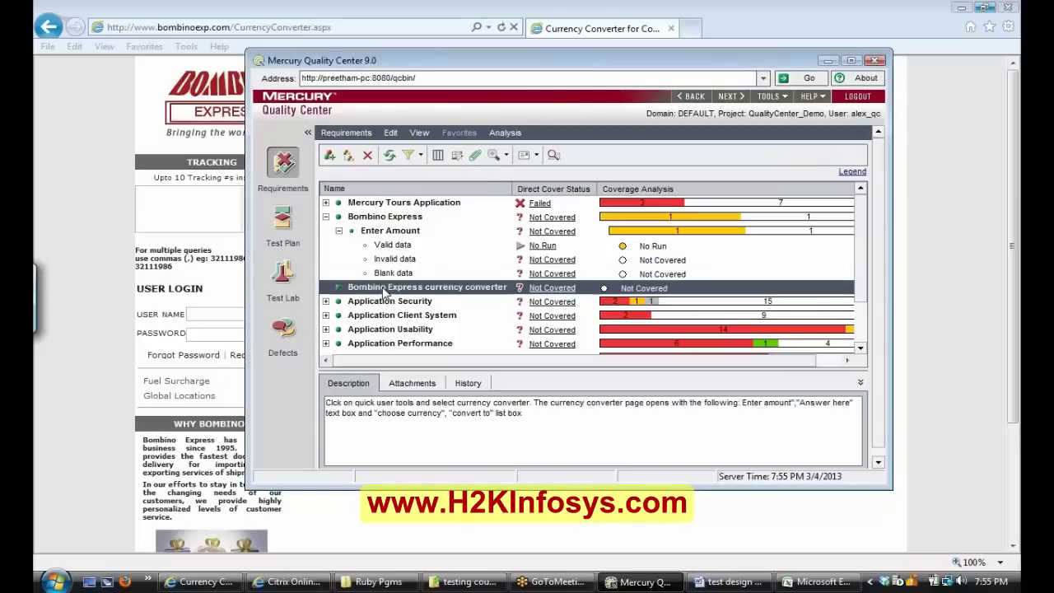
{"action": "key", "text": "Escape"}
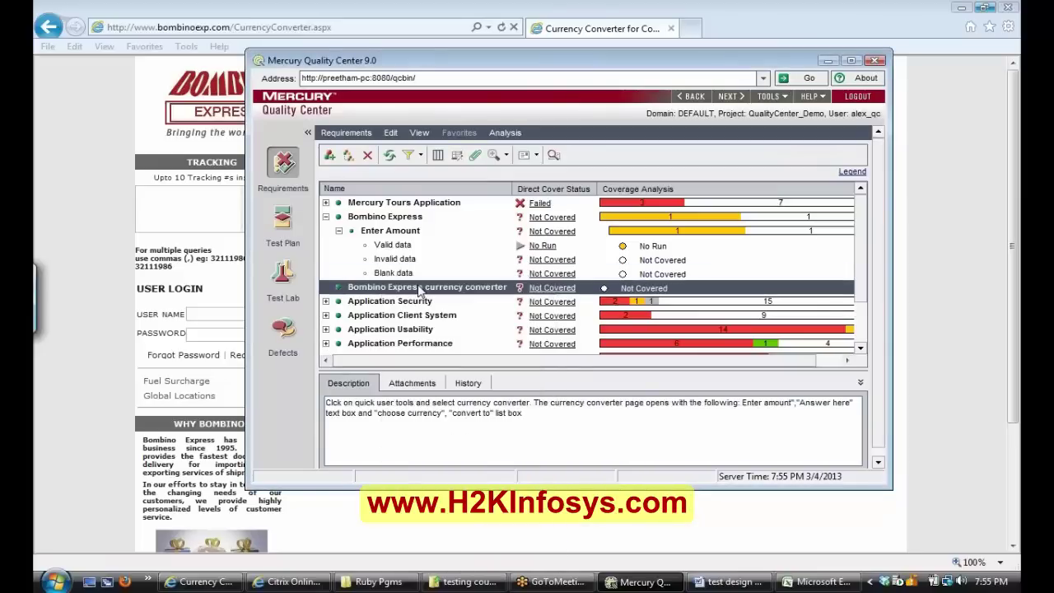
{"action": "left_click", "coordinate": [380, 218]}
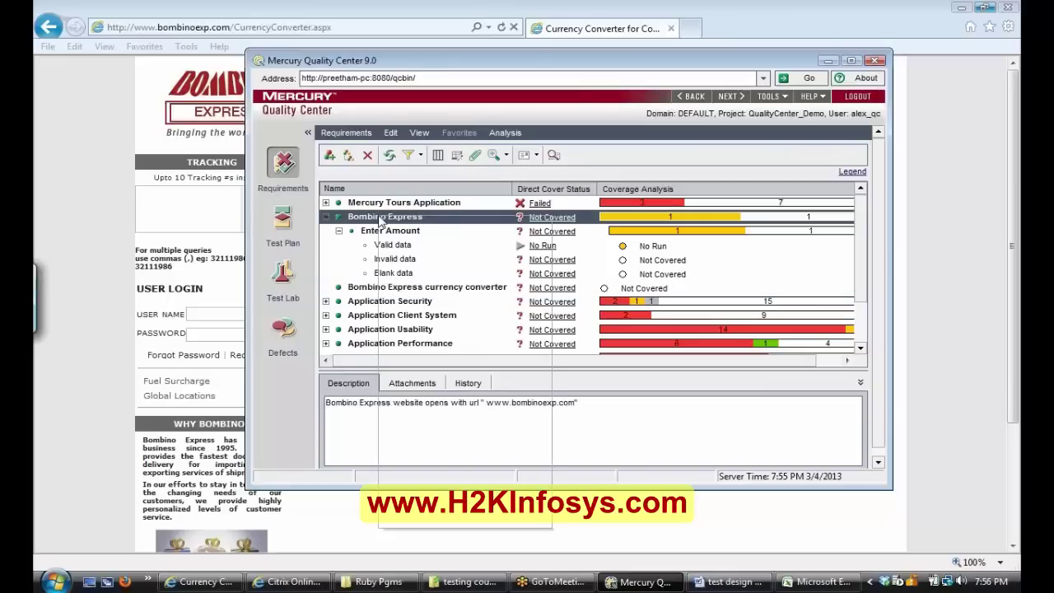
Paste the currency converter requirement under Bombino Express and confirm the move
{"action": "right_click", "coordinate": [381, 219]}
{"action": "mouse_move", "coordinate": [438, 267]}
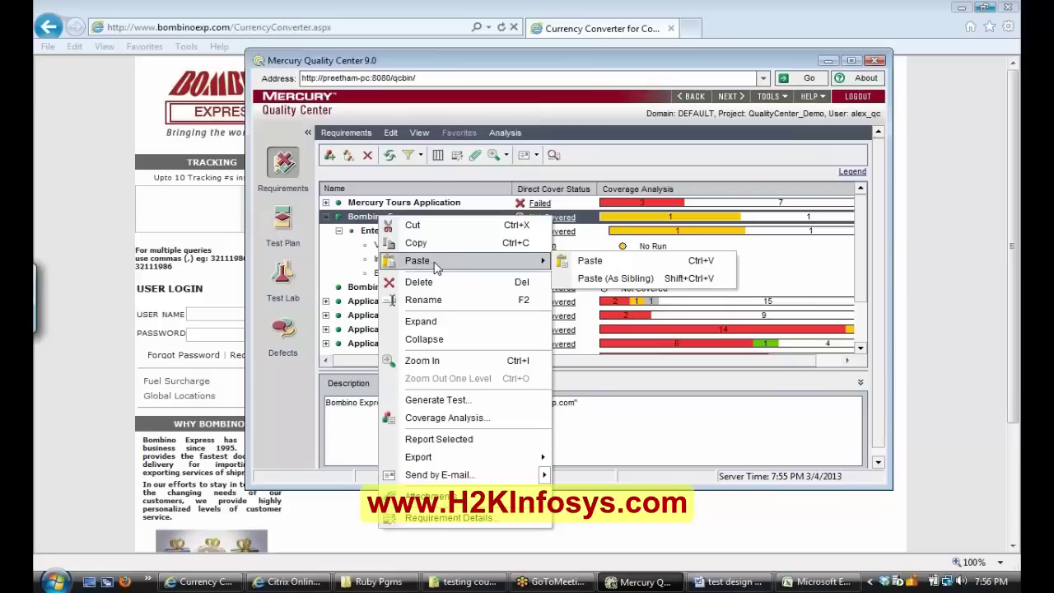
{"action": "left_click", "coordinate": [589, 262]}
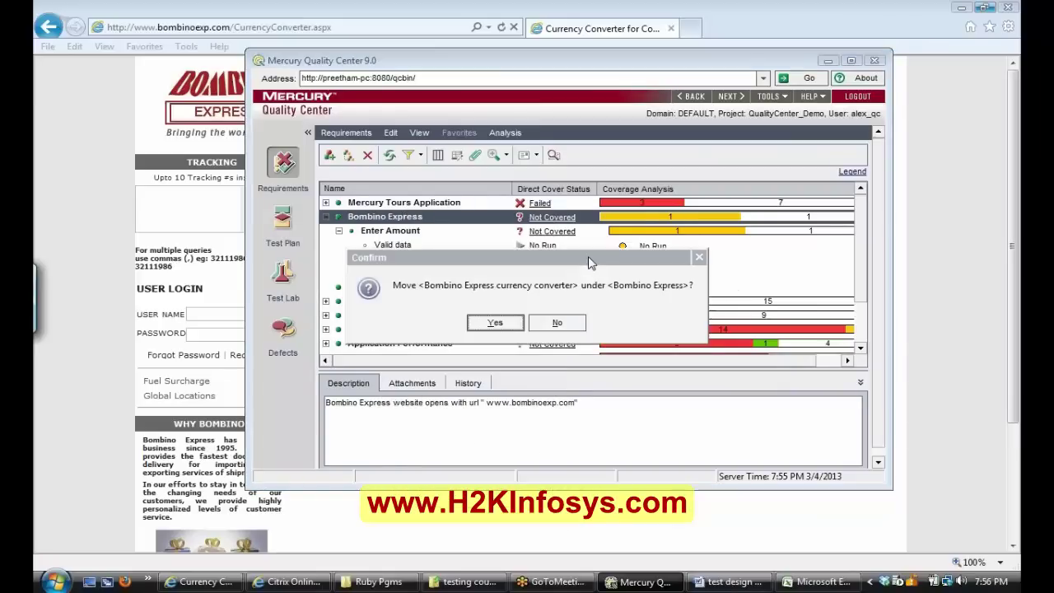
{"action": "left_click", "coordinate": [508, 326]}
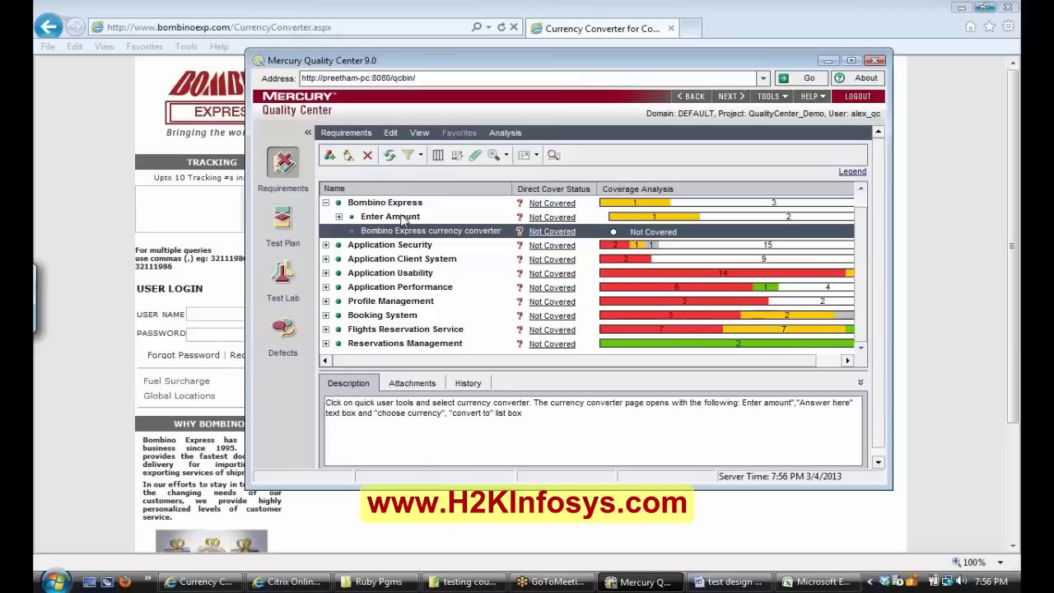
Cut Enter Amount and paste it under the currency converter requirement, confirming the move
{"action": "left_click", "coordinate": [339, 216]}
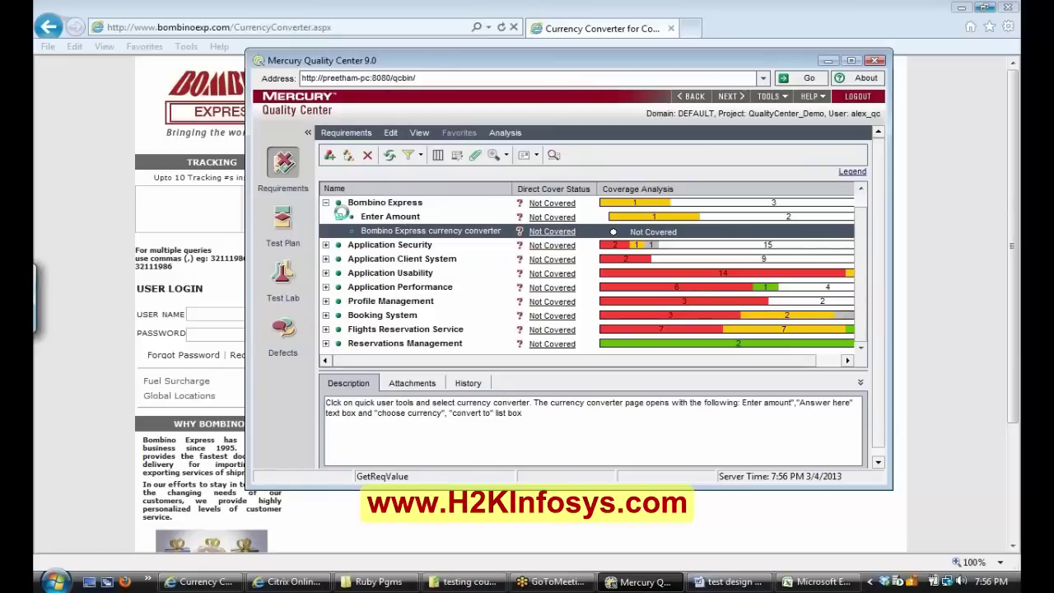
{"action": "left_click", "coordinate": [383, 219]}
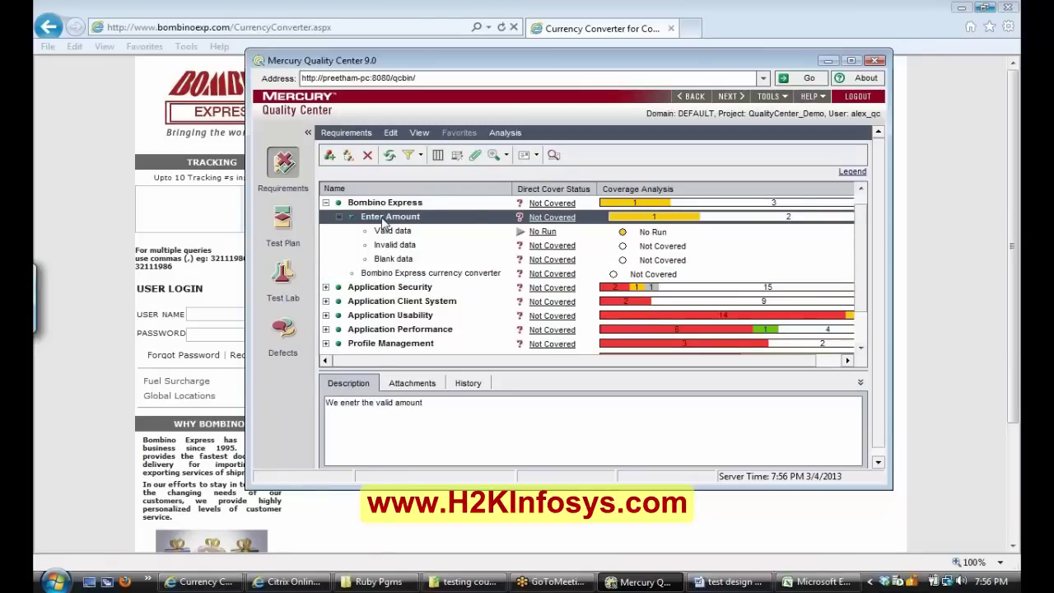
{"action": "right_click", "coordinate": [402, 218]}
{"action": "left_click", "coordinate": [414, 245]}
{"action": "left_click", "coordinate": [396, 275]}
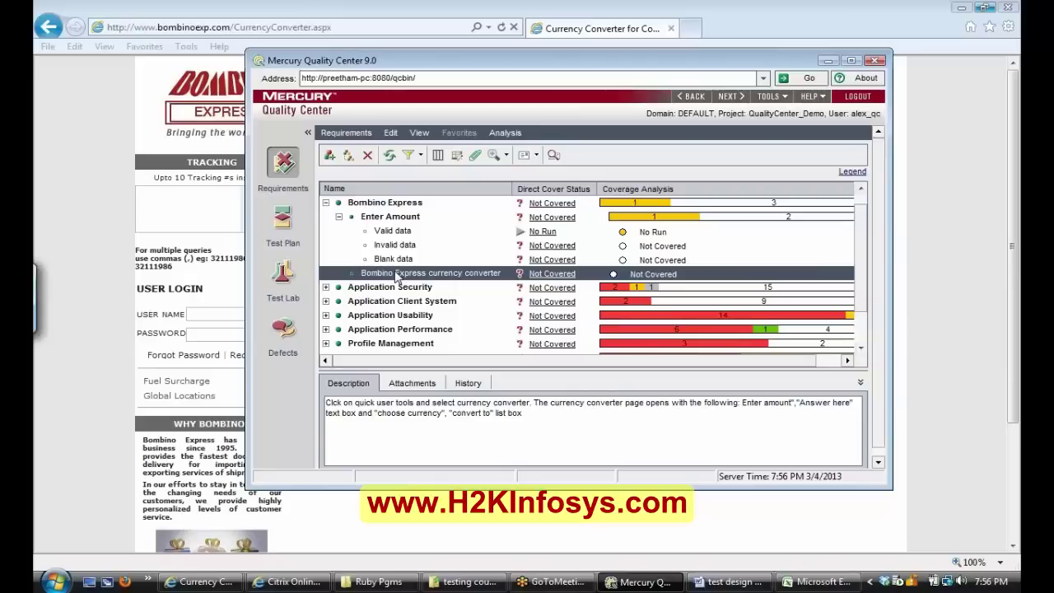
{"action": "right_click", "coordinate": [396, 275]}
{"action": "mouse_move", "coordinate": [438, 321]}
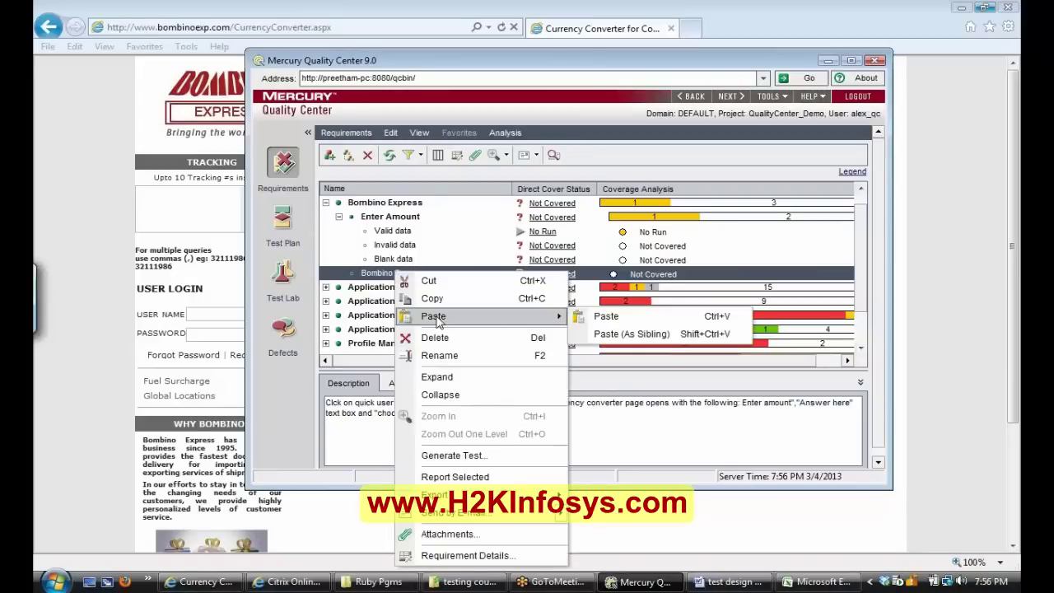
{"action": "left_click", "coordinate": [602, 317]}
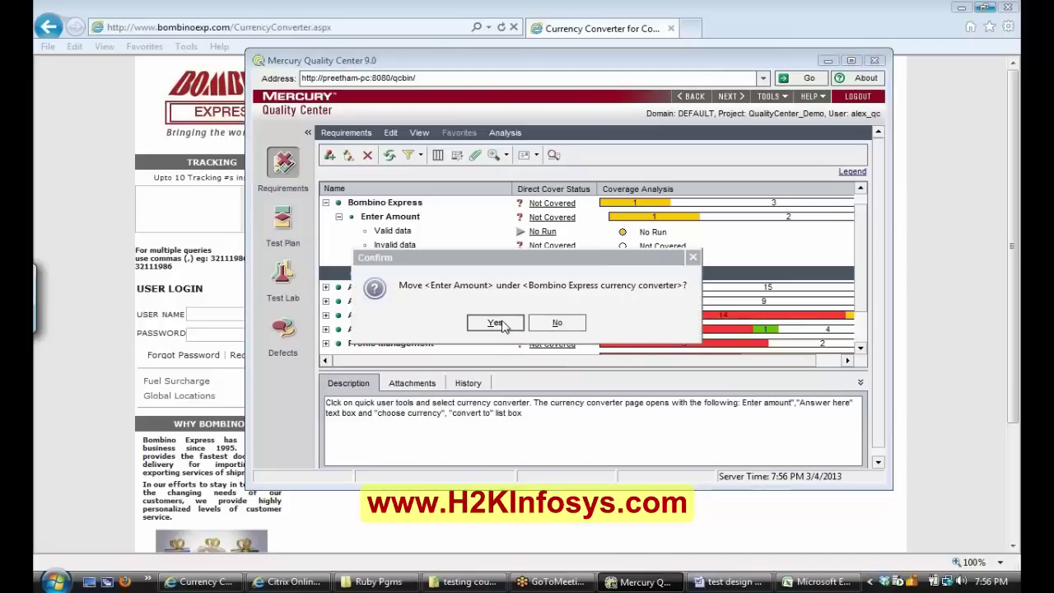
{"action": "left_click", "coordinate": [497, 323]}
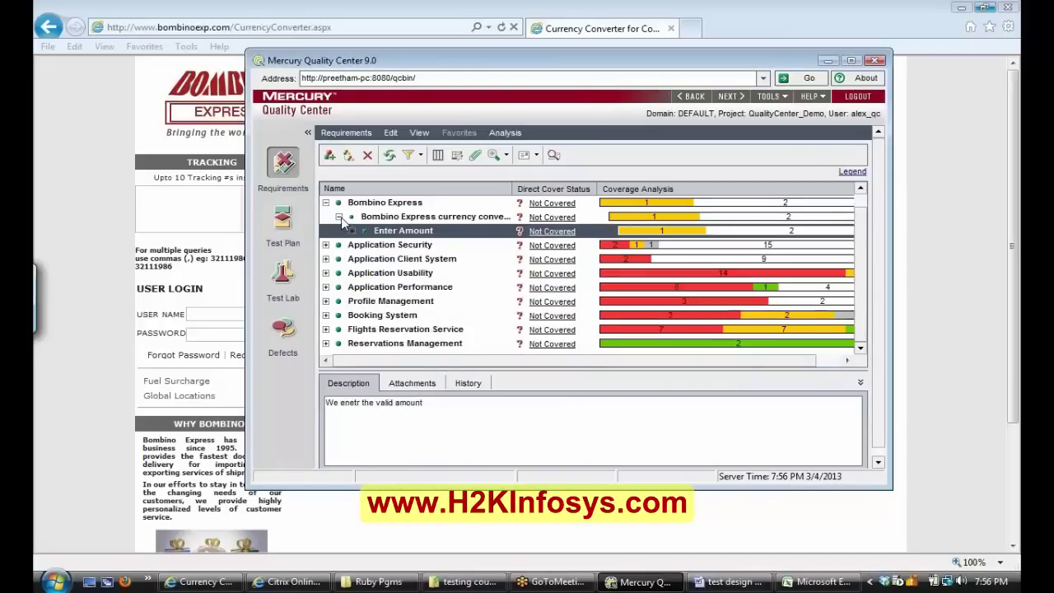
Expand the currency converter and Enter Amount to reveal Valid, Invalid and Blank data
{"action": "left_click", "coordinate": [338, 223]}
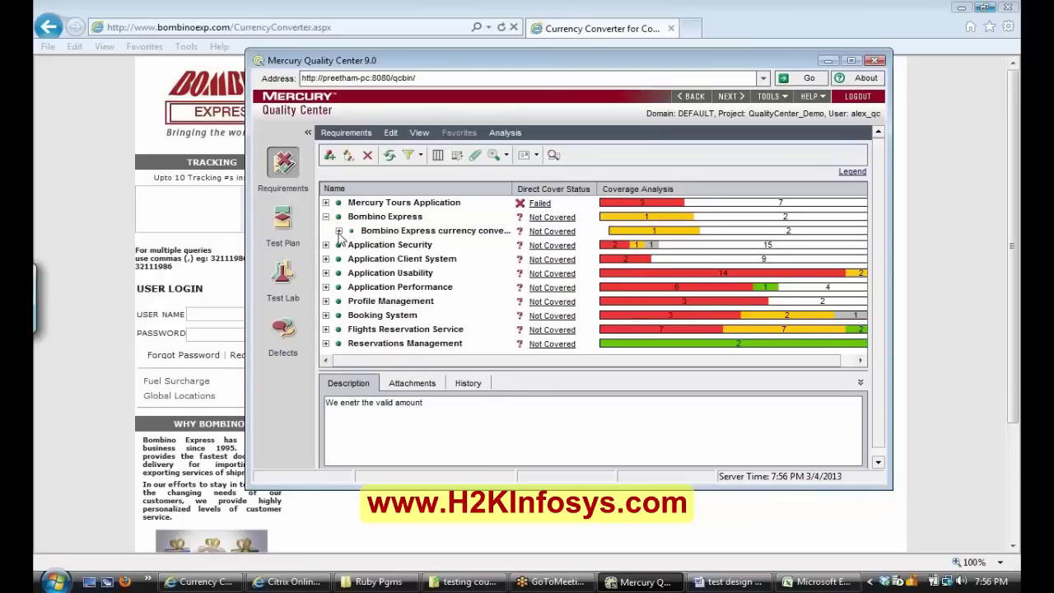
{"action": "left_click", "coordinate": [339, 231]}
{"action": "left_click", "coordinate": [338, 231]}
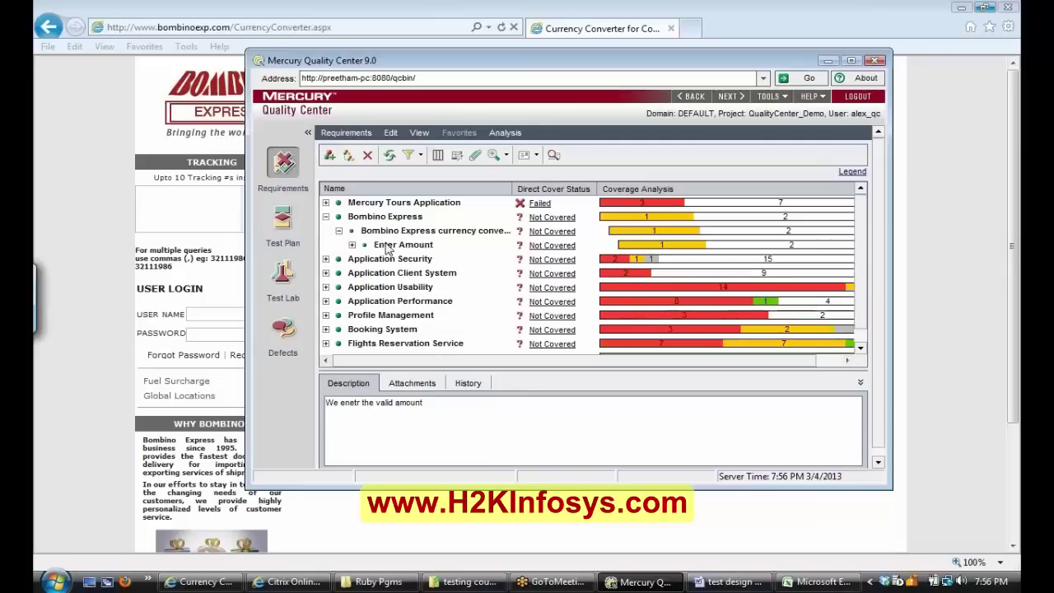
{"action": "left_click", "coordinate": [352, 245]}
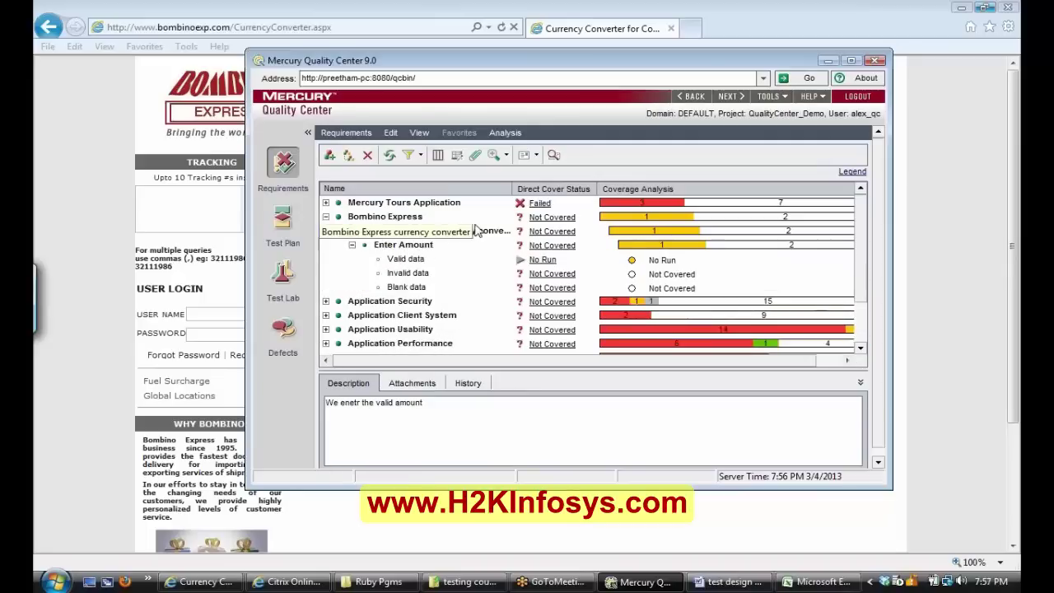
Read the Enter Amount, Valid, Invalid and Blank data descriptions, then minimize Quality Center to reveal the converter
{"action": "left_click", "coordinate": [403, 247]}
{"action": "left_click", "coordinate": [403, 260]}
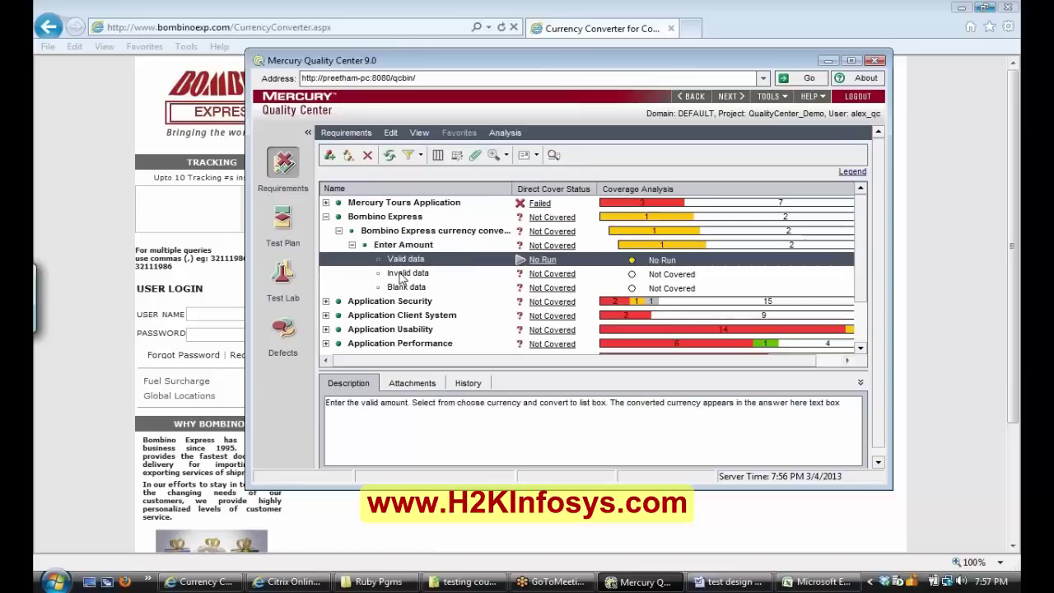
{"action": "left_click", "coordinate": [403, 274]}
{"action": "left_click", "coordinate": [401, 287]}
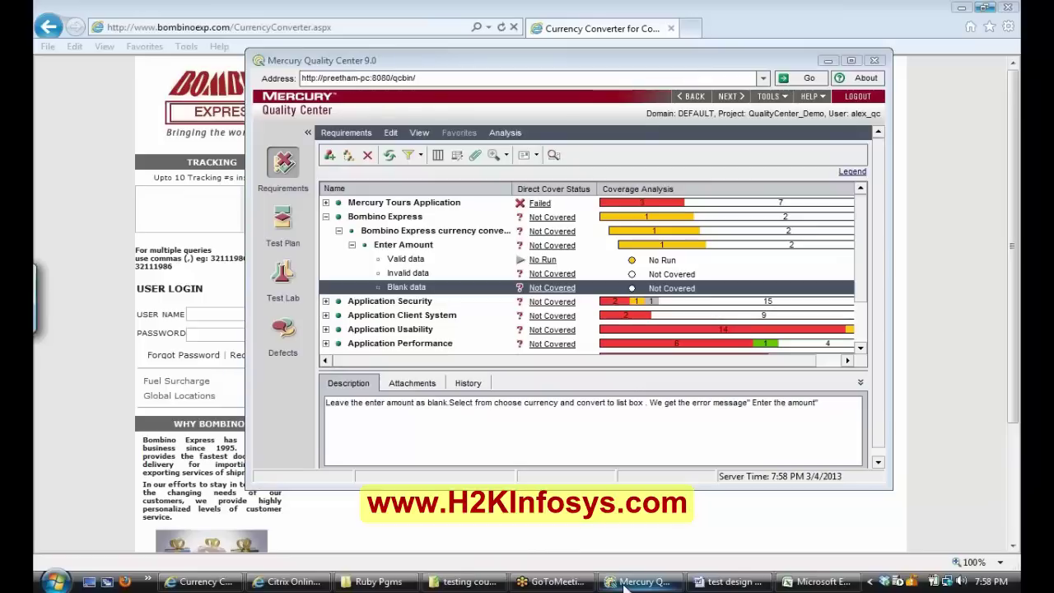
{"action": "left_click", "coordinate": [1015, 9]}
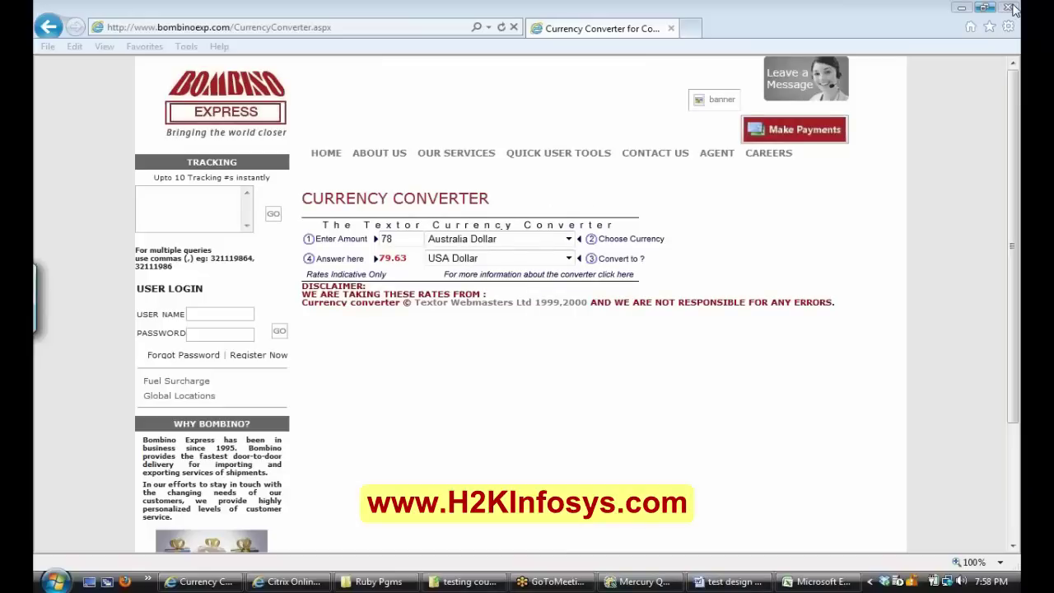